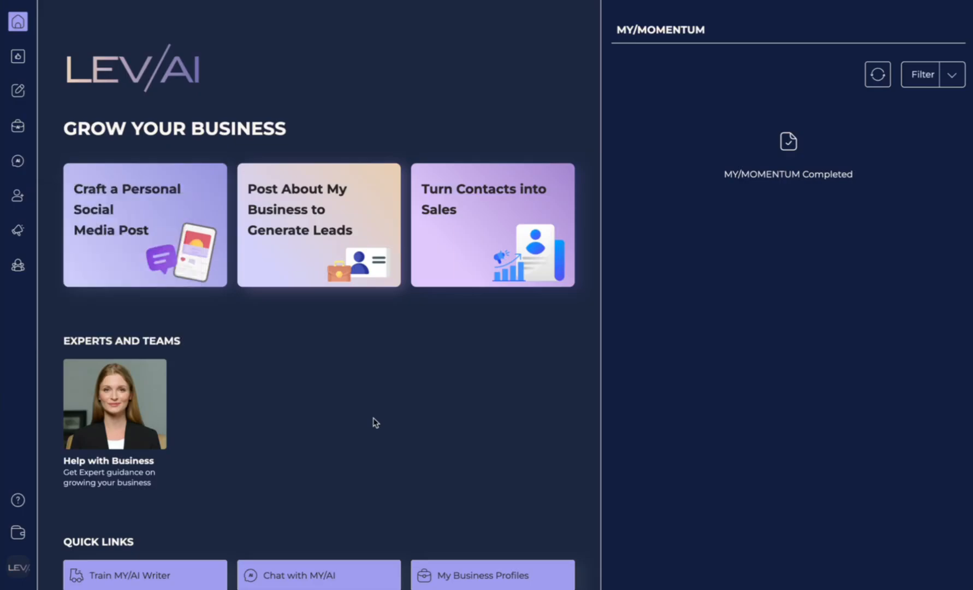
Step: Open My Contacts, toggle the filter panel, and choose Add New Lead from Add Contacts
scroll(375, 422, "down", 1)
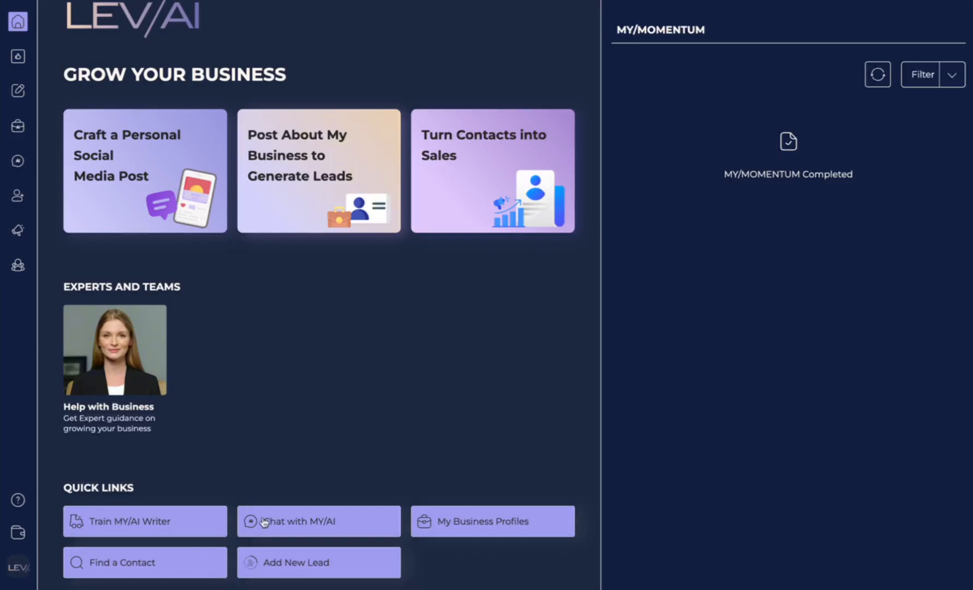
scroll(261, 389, "up", 1)
mouse_move(19, 195)
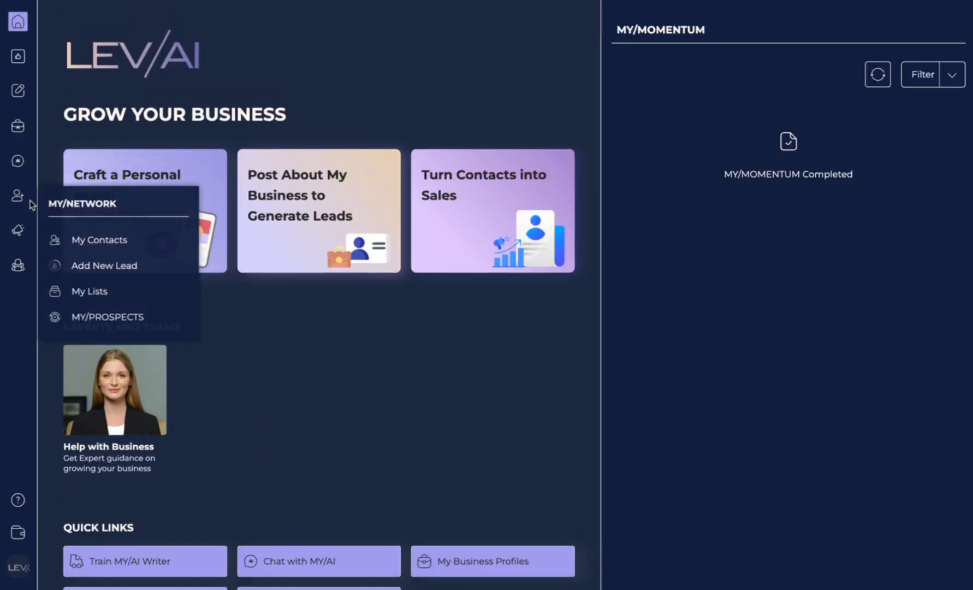
left_click(111, 245)
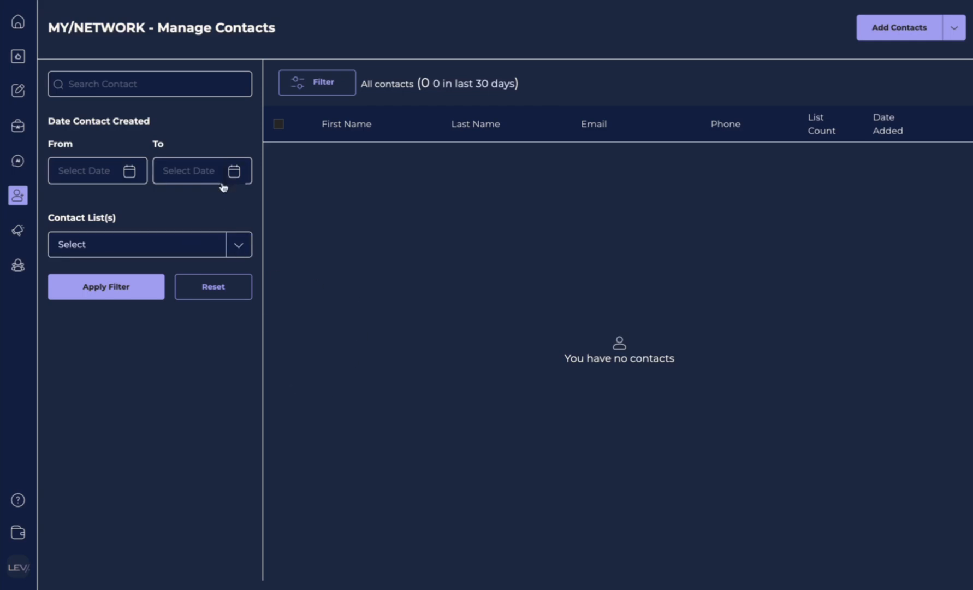
left_click(324, 83)
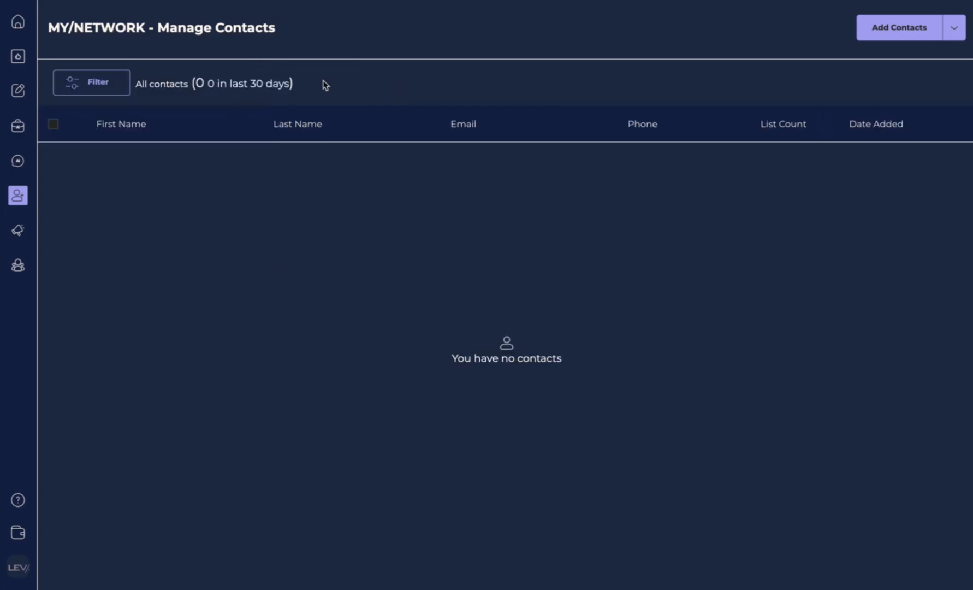
left_click(107, 87)
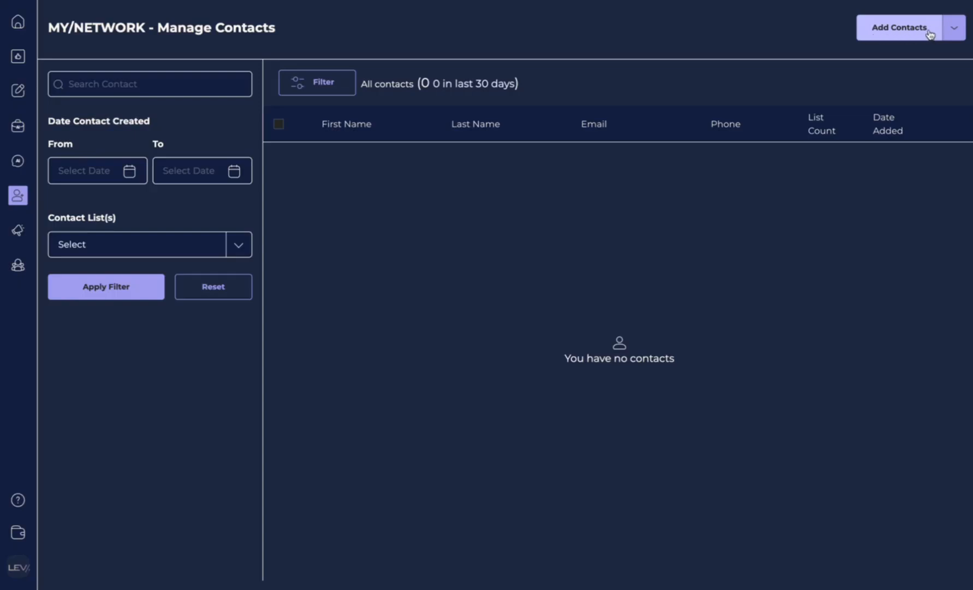
left_click(956, 32)
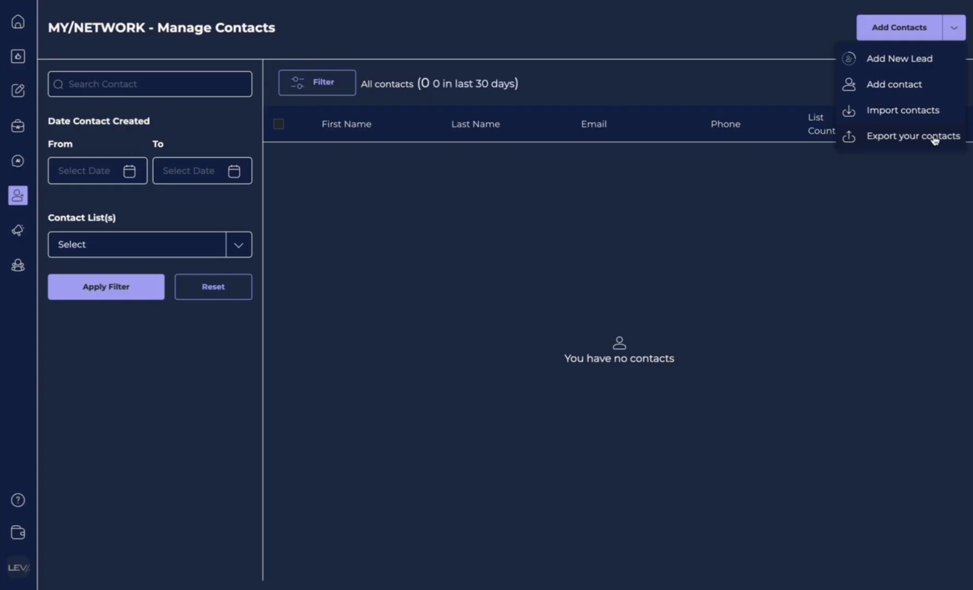
left_click(918, 64)
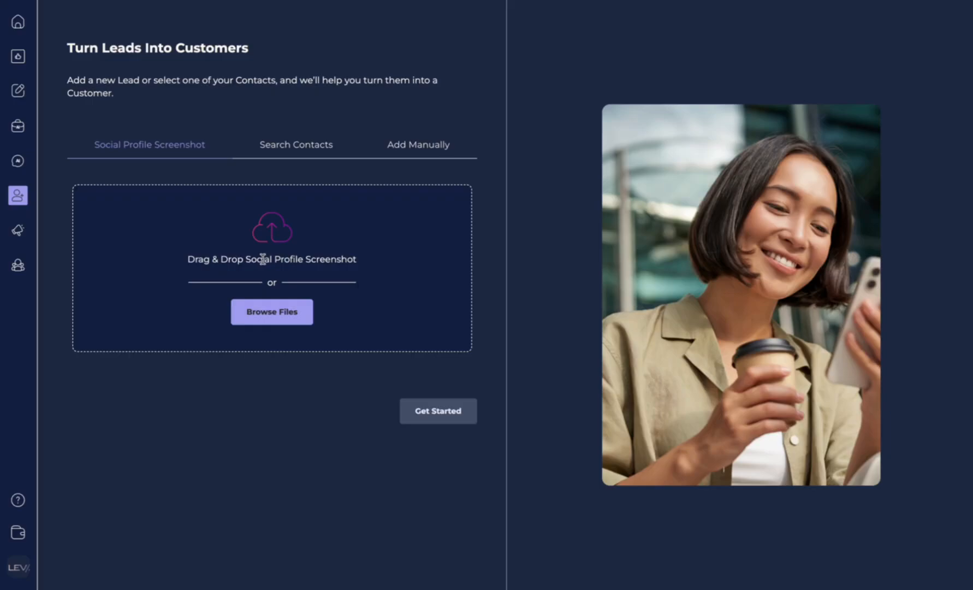
Step: Upload the lead's LinkedIn profile screenshot and analyze it into a new contact
left_click(256, 316)
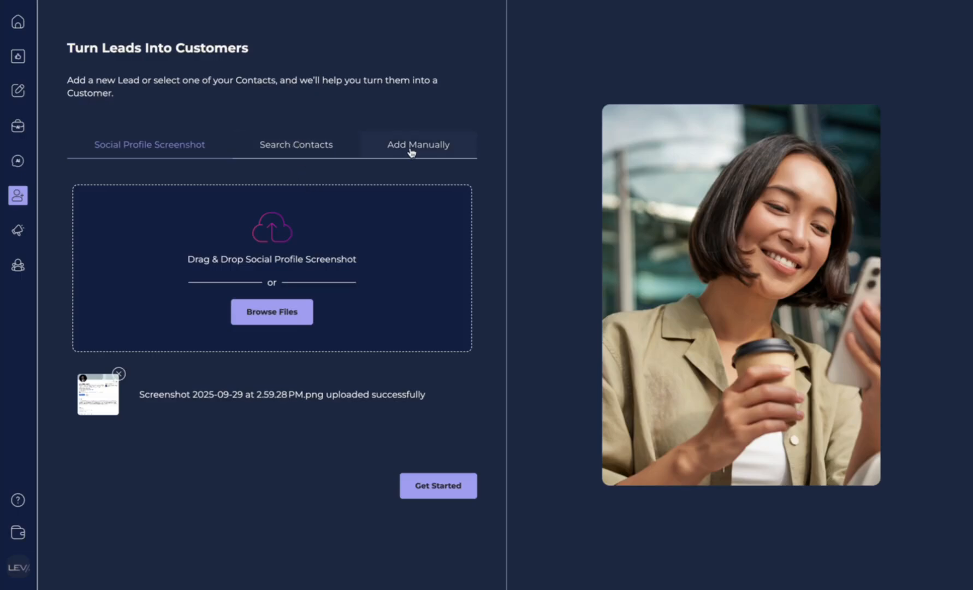
left_click(428, 494)
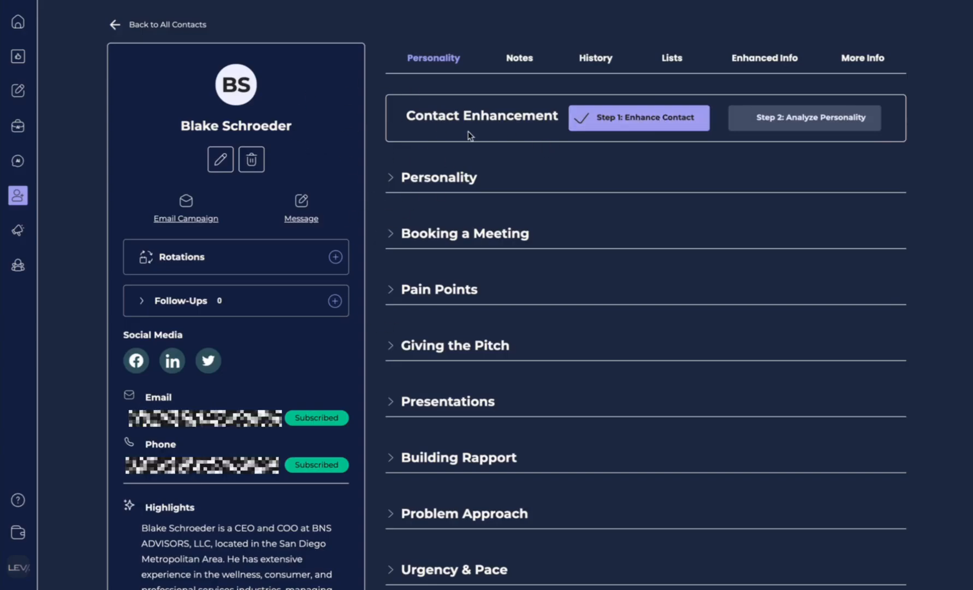
Step: Cancel out of the contact editor and bring up Write a Message for the new lead
left_click(220, 161)
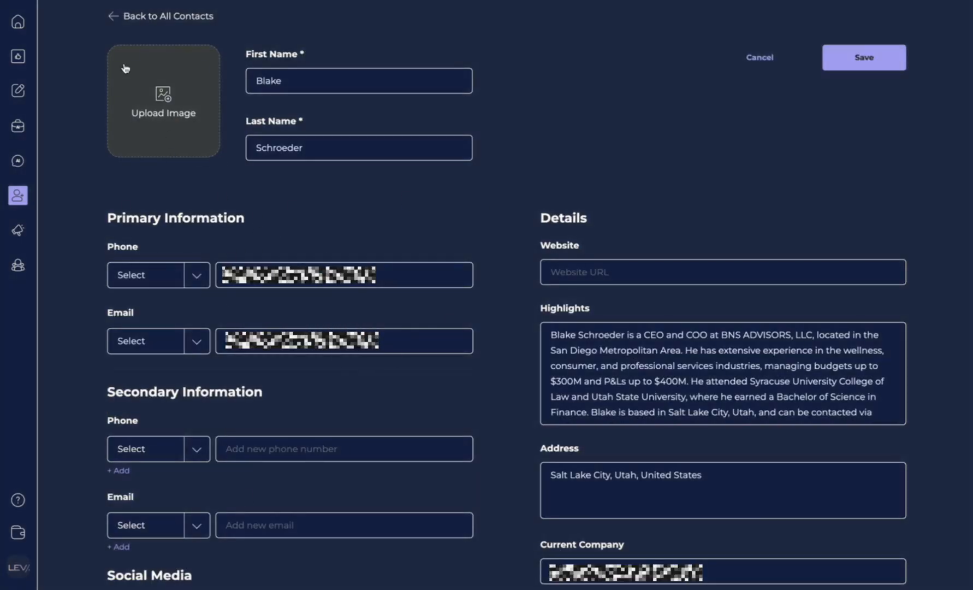
left_click(115, 18)
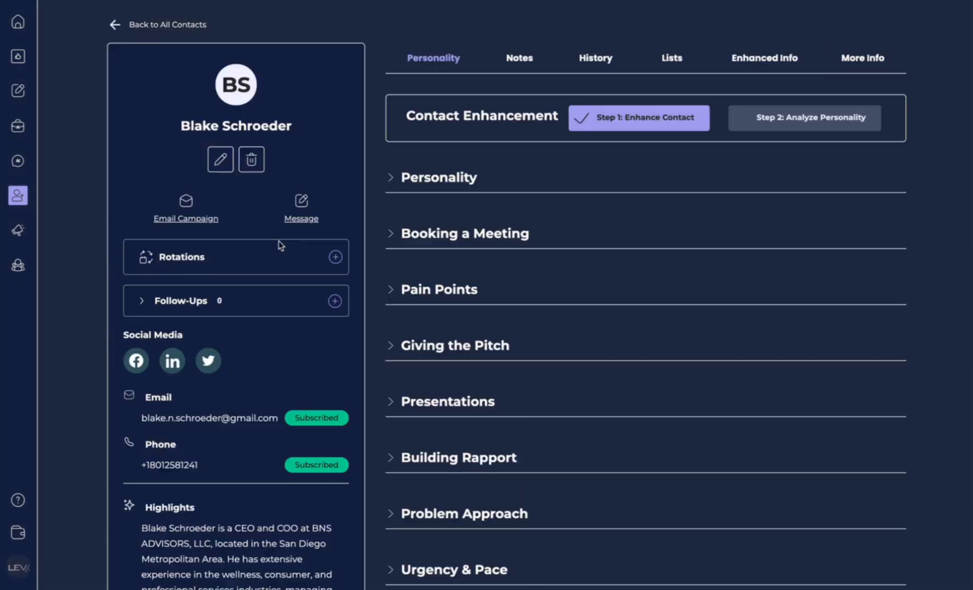
left_click(303, 202)
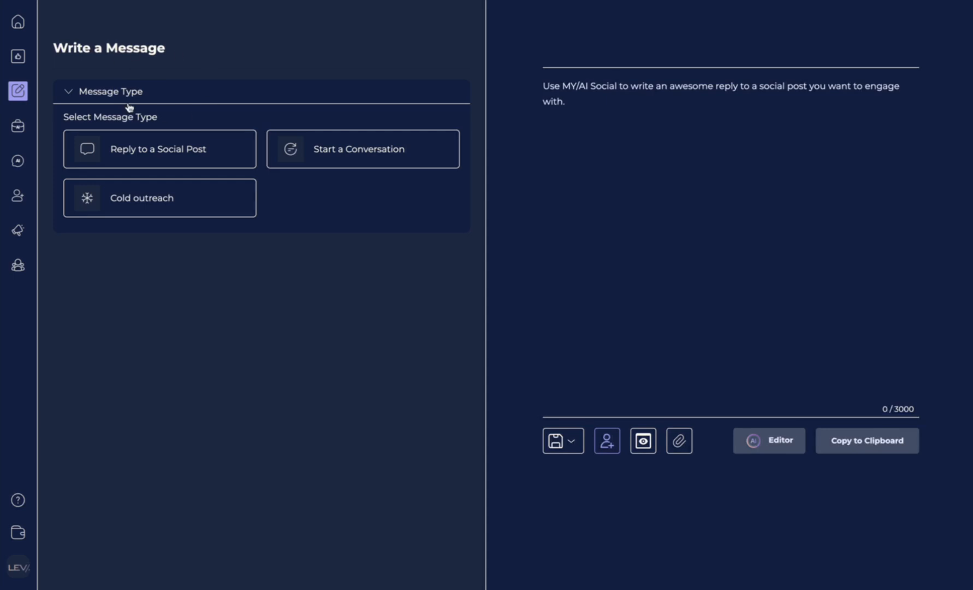
left_click(607, 440)
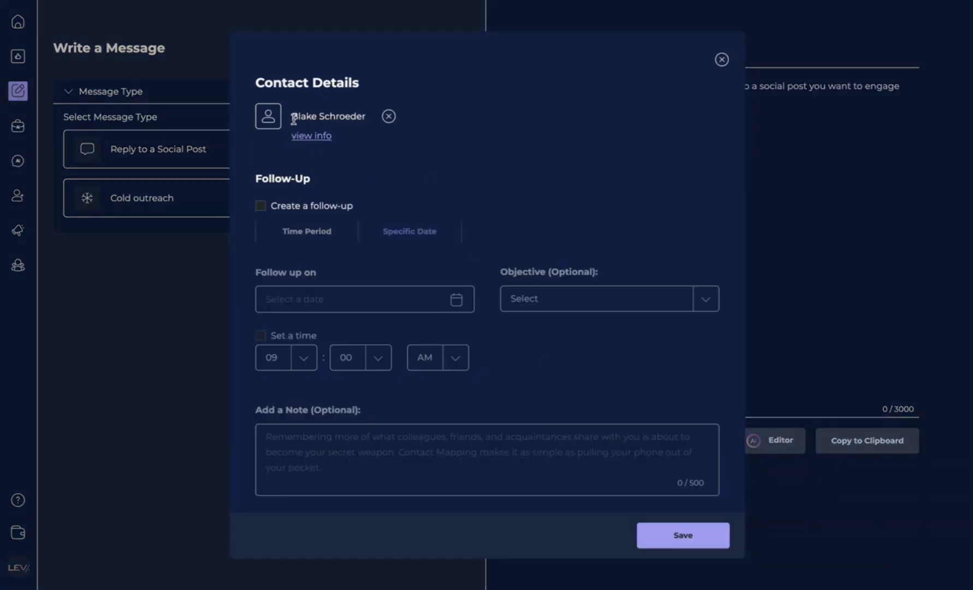
left_click(721, 59)
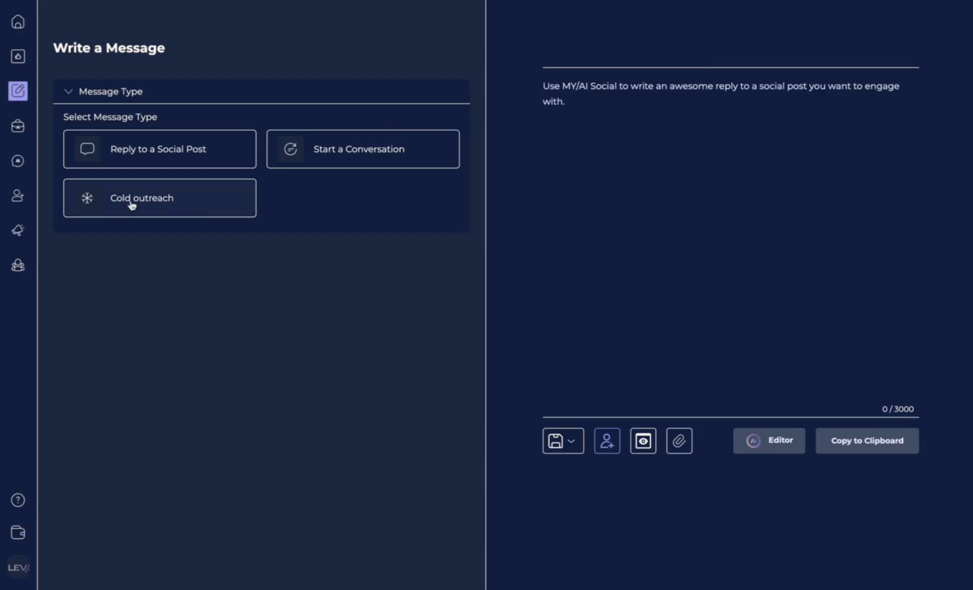
mouse_move(18, 200)
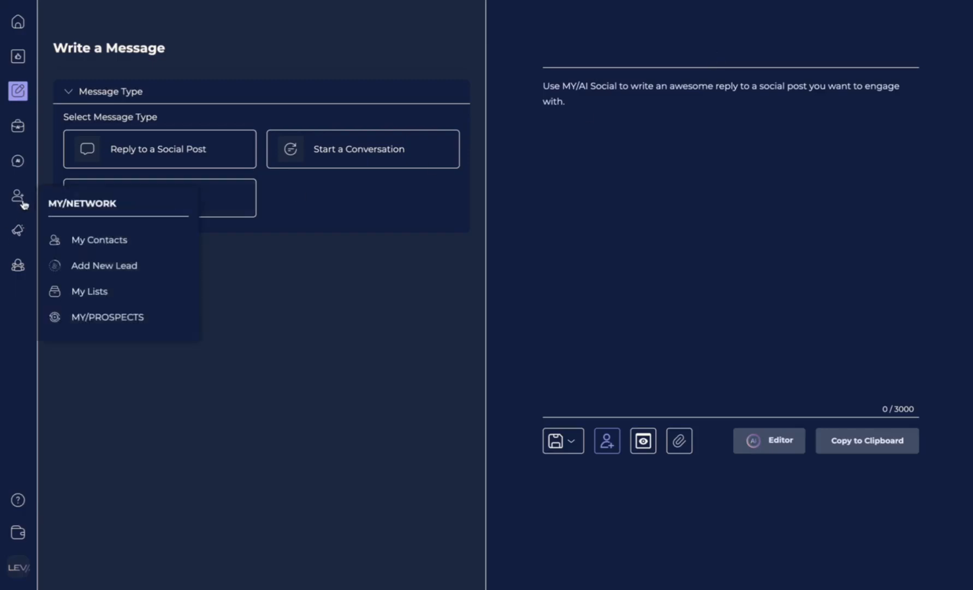
Step: Select the single contact in My Contacts and open its full profile
left_click(103, 248)
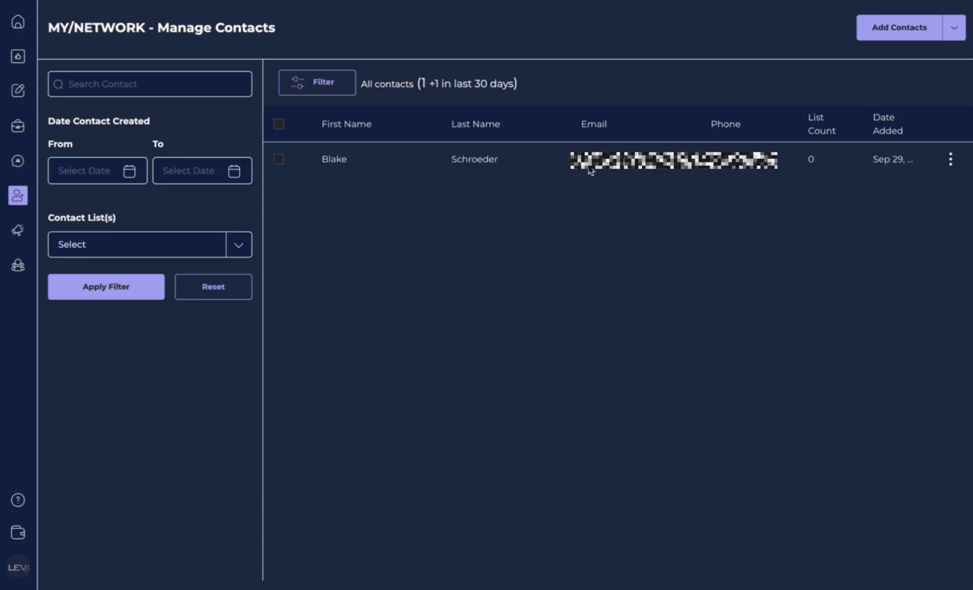
left_click(280, 159)
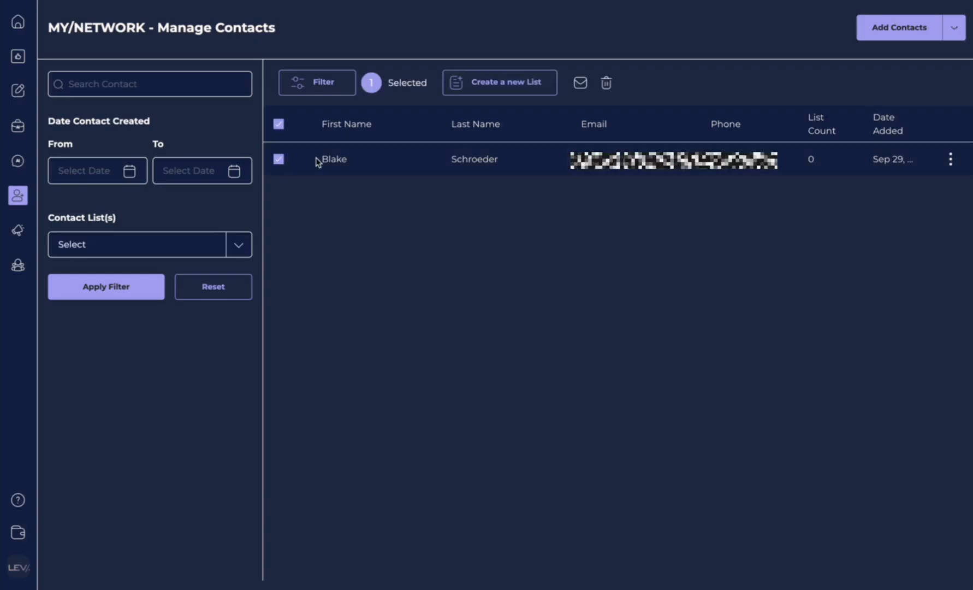
left_click(950, 161)
left_click(618, 161)
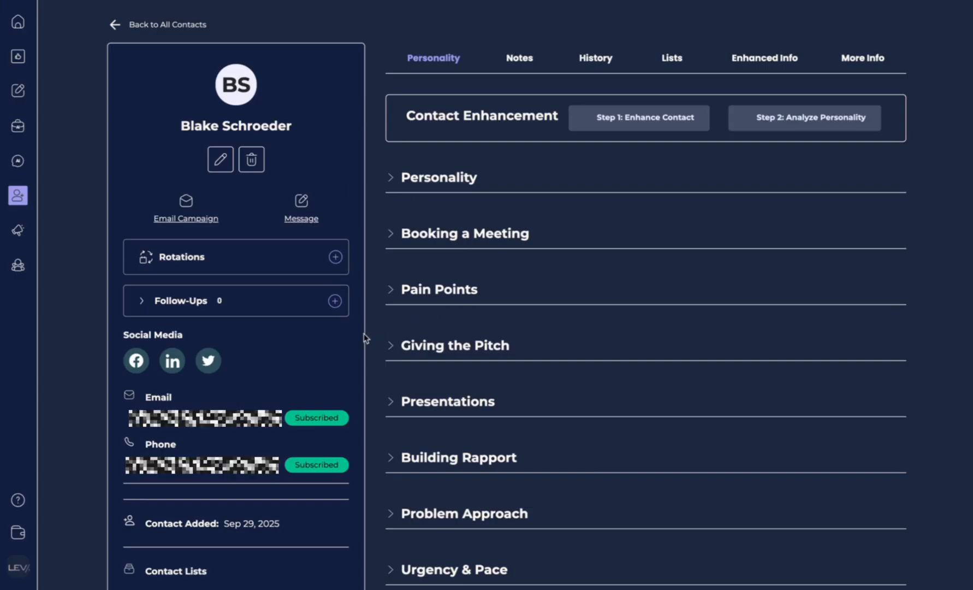
Step: Look at the Rotation and Follow-Up dialogs, closing both without saving
left_click(336, 257)
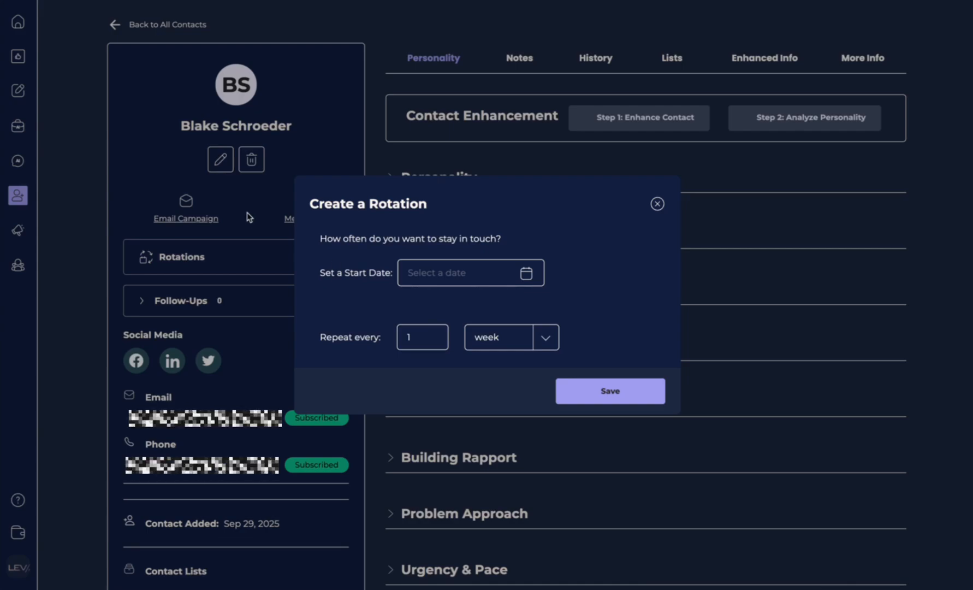
left_click(655, 205)
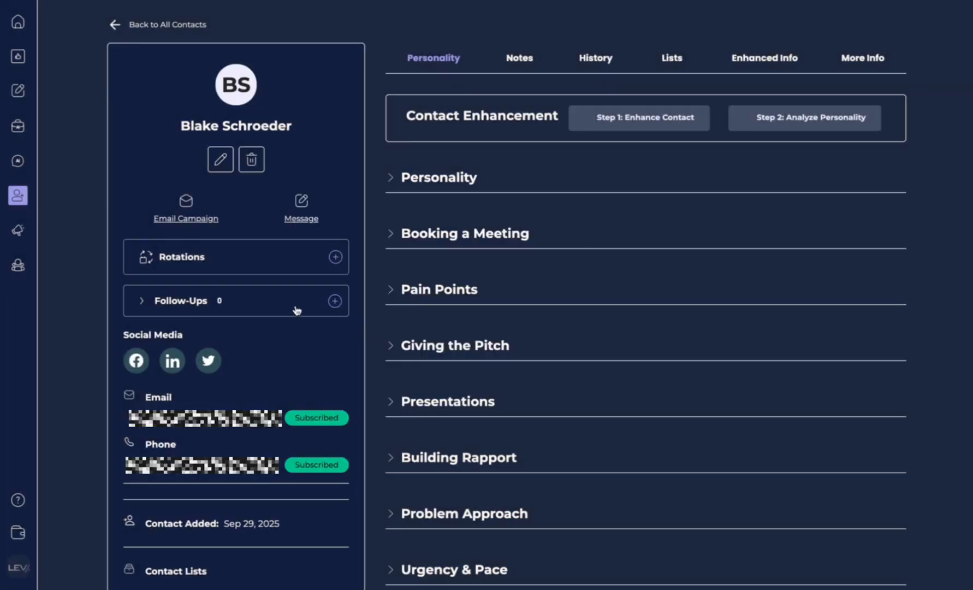
left_click(335, 300)
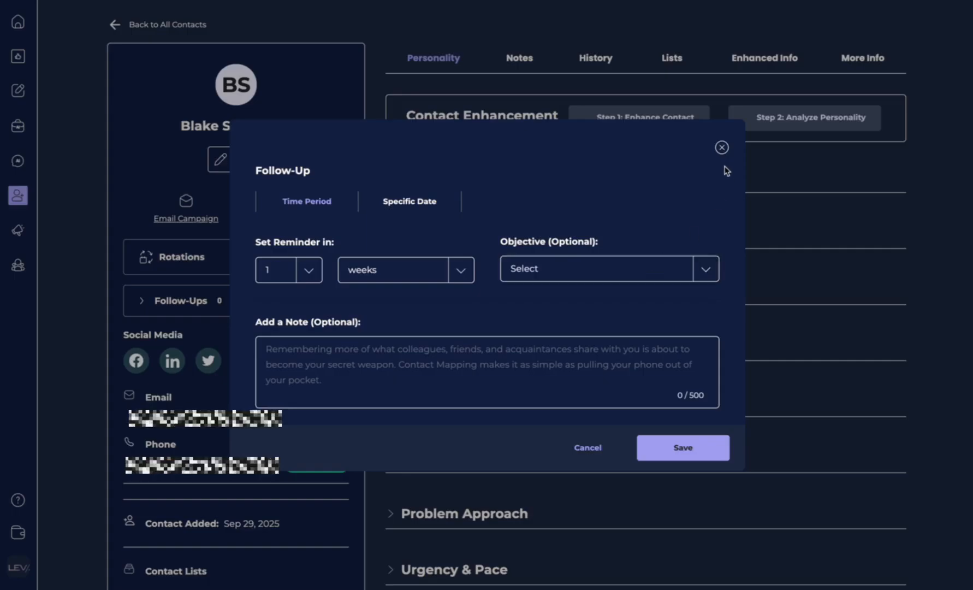
left_click(722, 147)
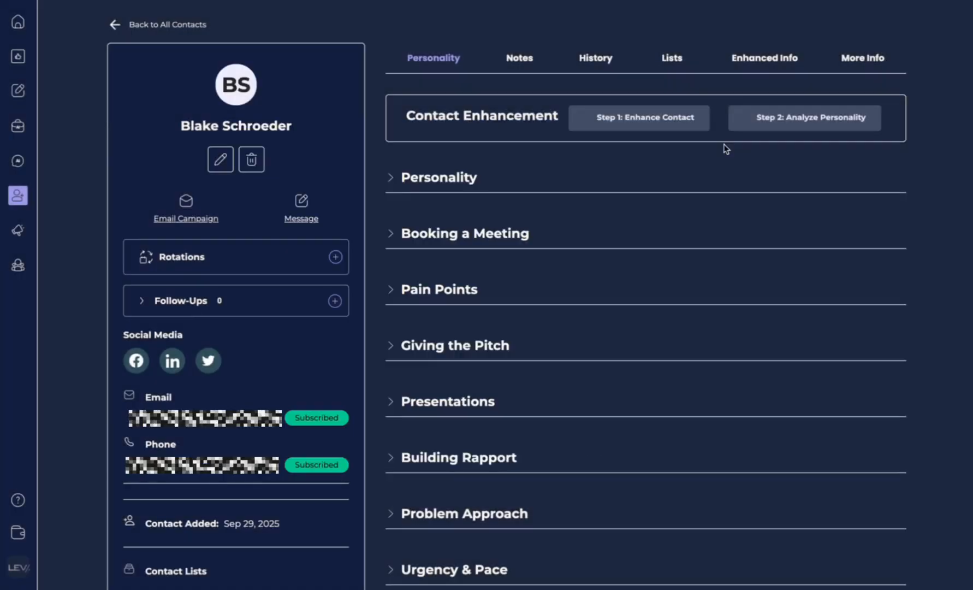
left_click(18, 22)
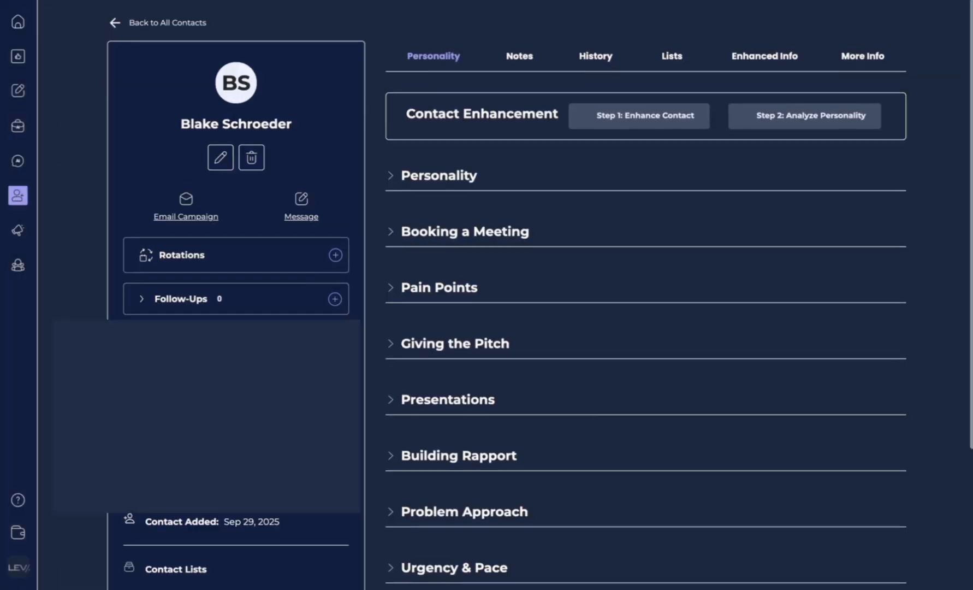
scroll(164, 294, "down", 2)
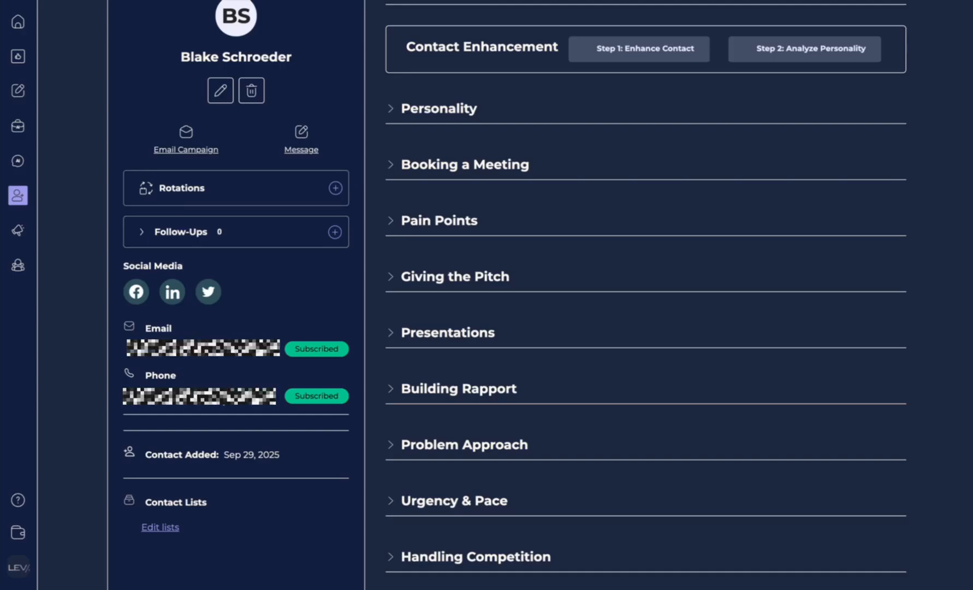
scroll(540, 295, "up", 1)
scroll(534, 169, "up", 1)
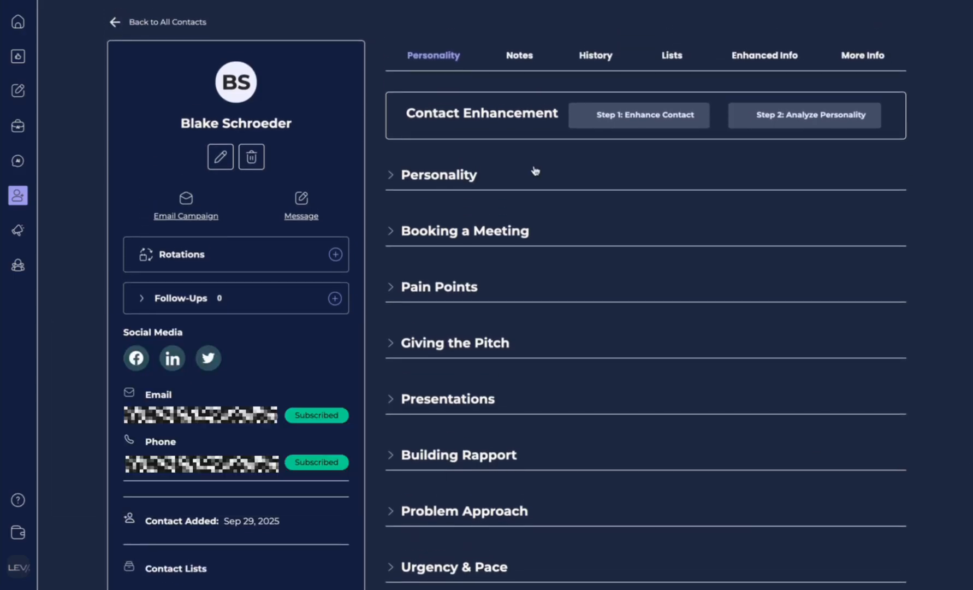
mouse_move(627, 118)
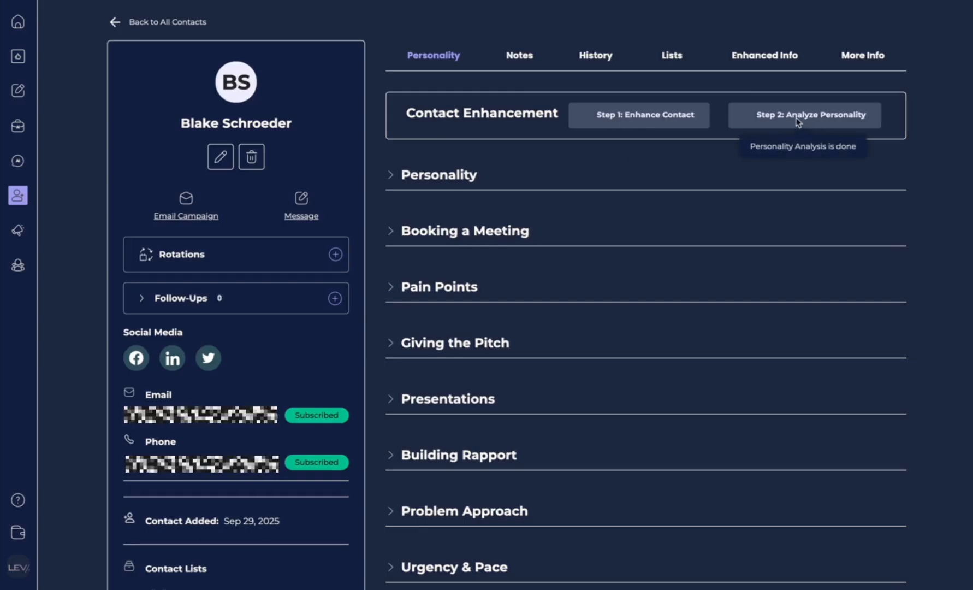
scroll(504, 344, "up", 1)
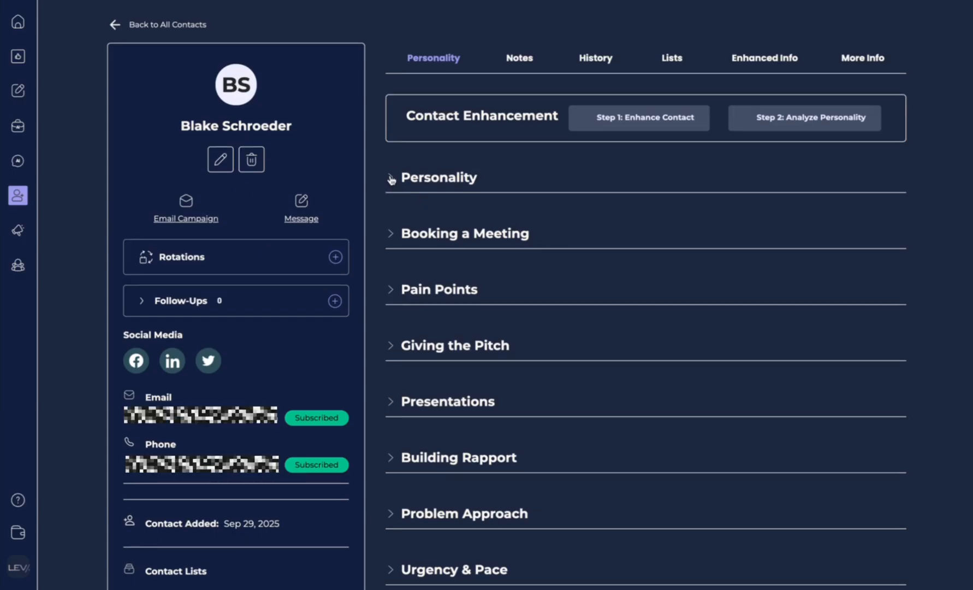
Step: Expand the contact's Personality analysis and scroll through it
left_click(391, 178)
scroll(441, 342, "down", 3)
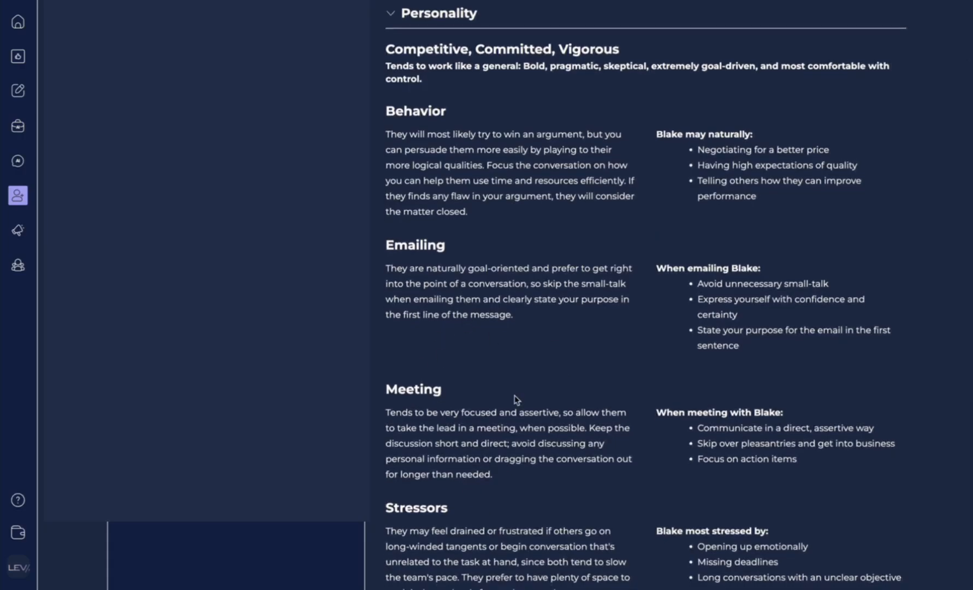
scroll(453, 448, "down", 1)
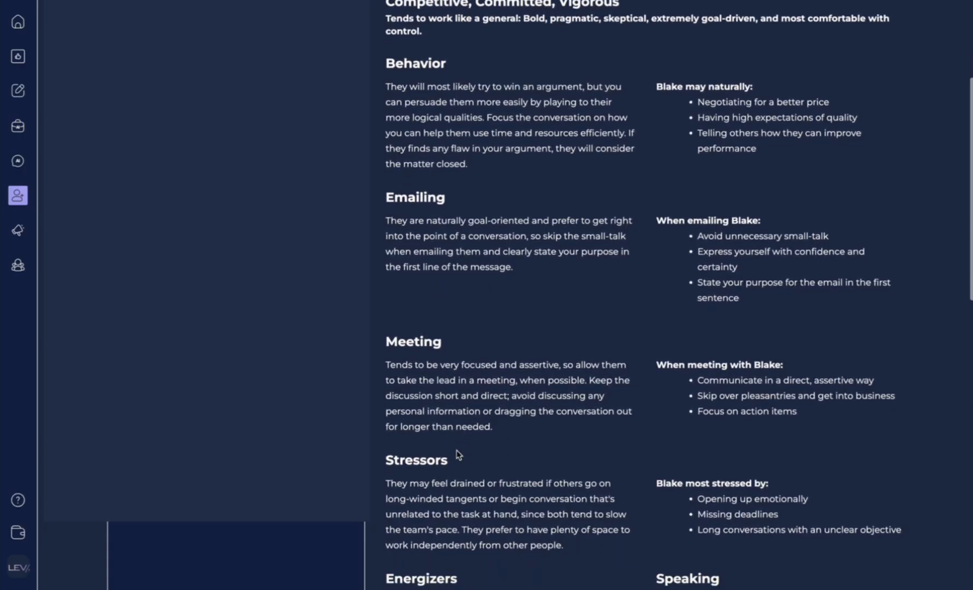
scroll(484, 207, "down", 1)
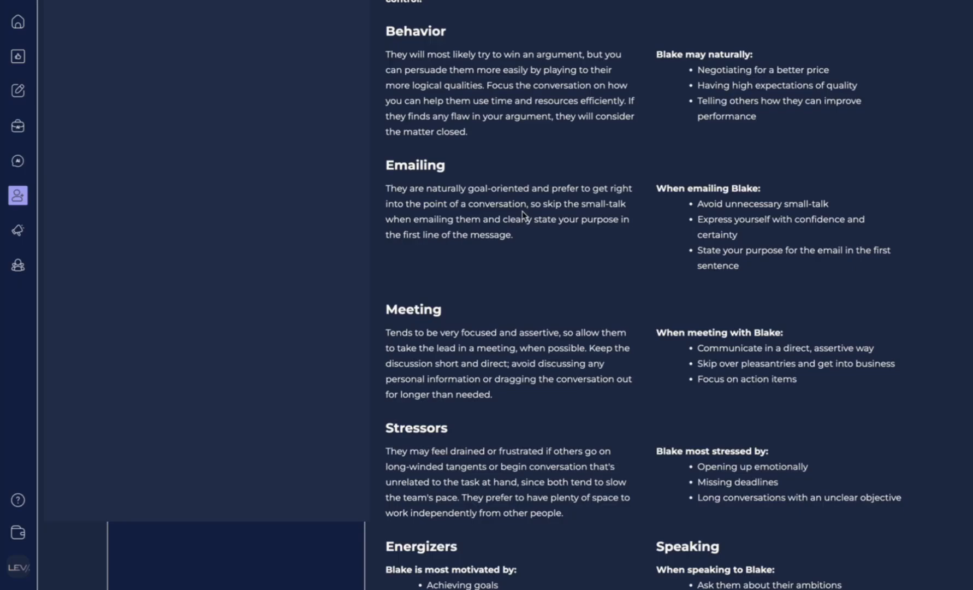
scroll(396, 193, "down", 2)
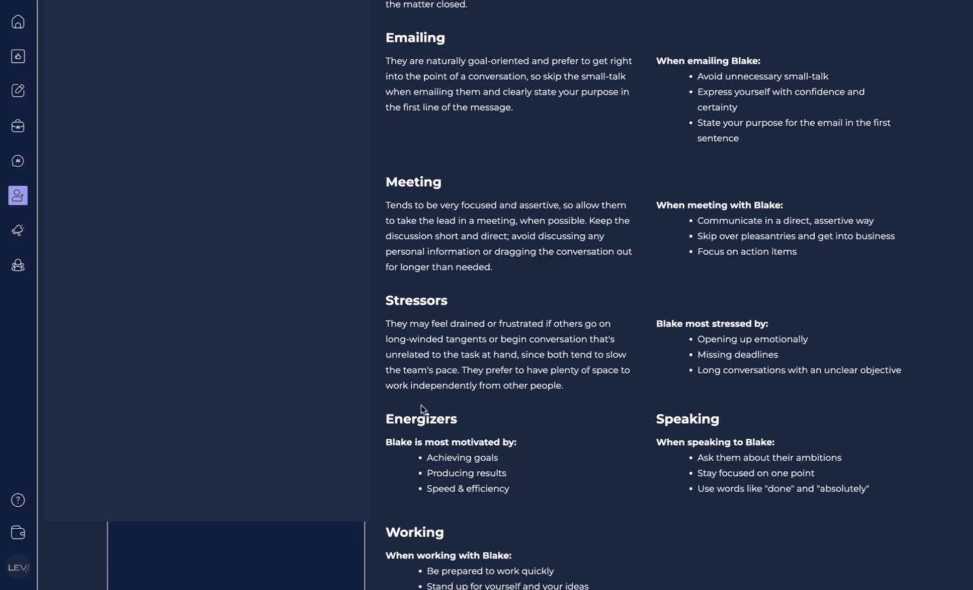
scroll(563, 327, "down", 2)
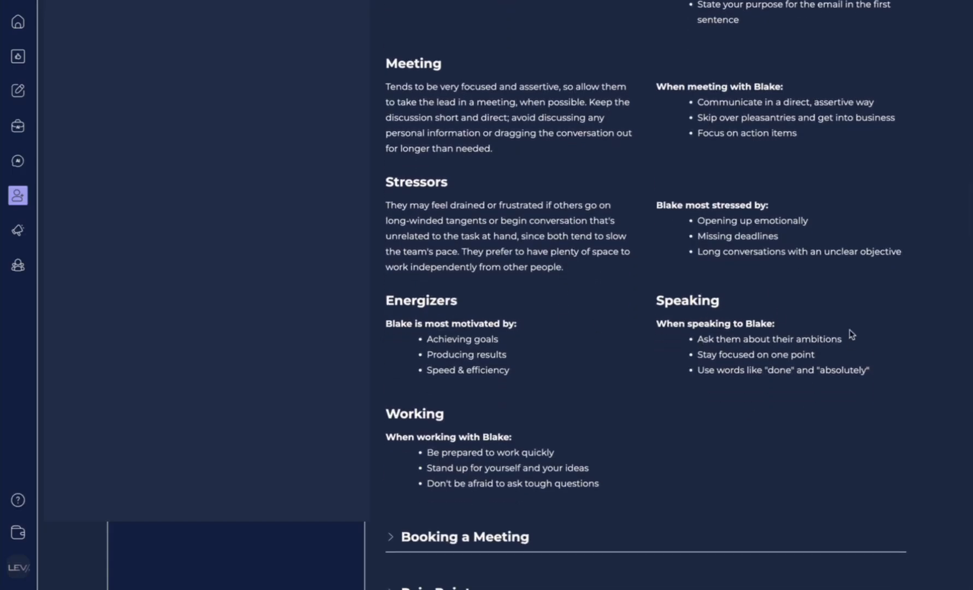
scroll(854, 375, "up", 5)
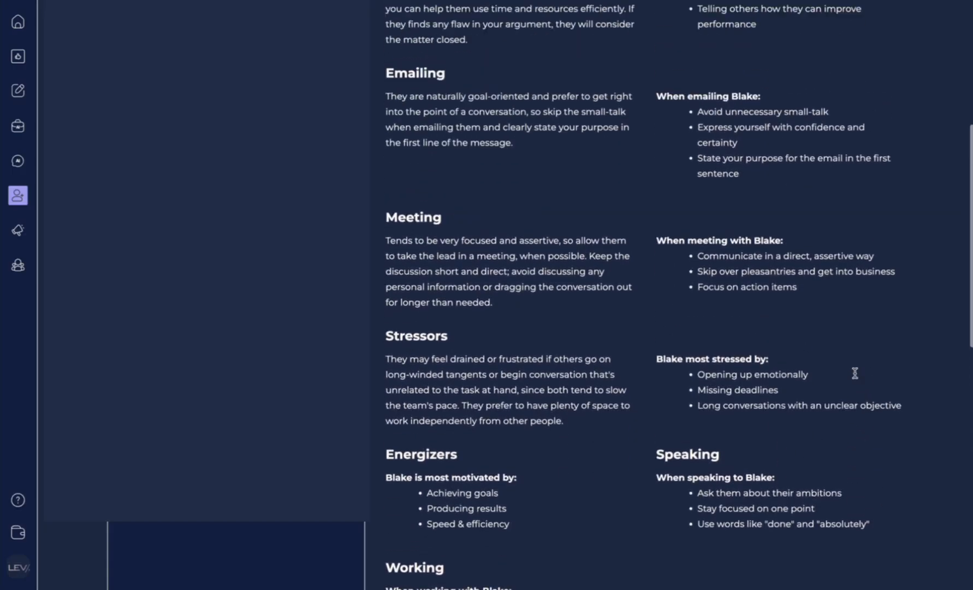
scroll(855, 377, "down", 9)
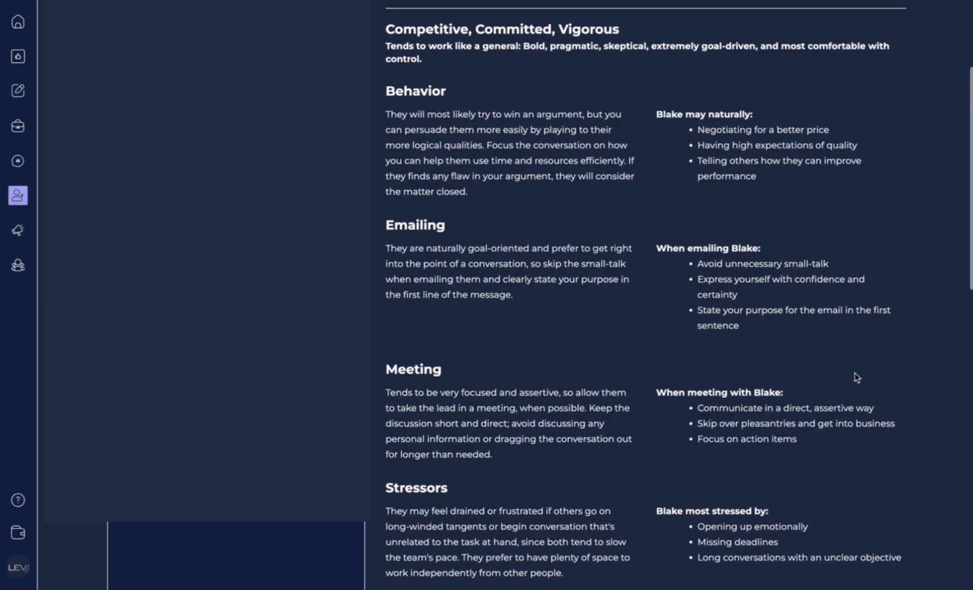
Step: Expand the Booking a Meeting, Pain Points, Giving the Pitch and Presentations guidance
left_click(498, 298)
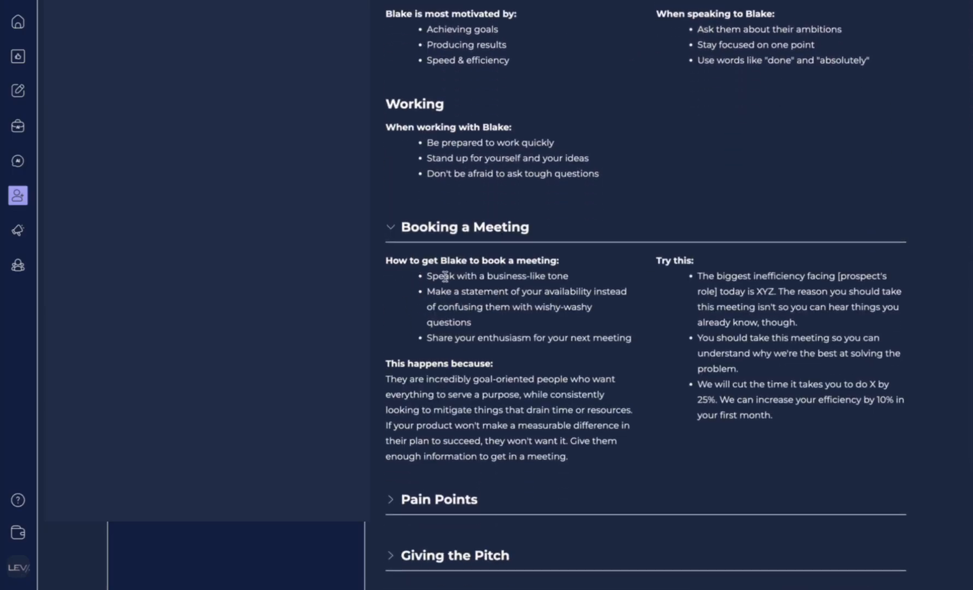
scroll(528, 420, "down", 1)
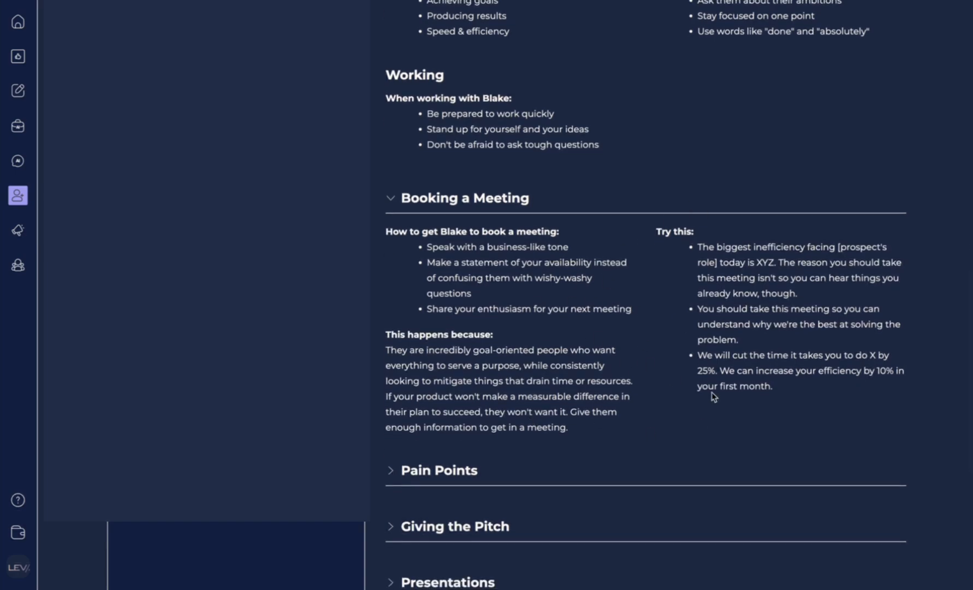
scroll(646, 383, "down", 4)
left_click(420, 356)
scroll(442, 419, "down", 6)
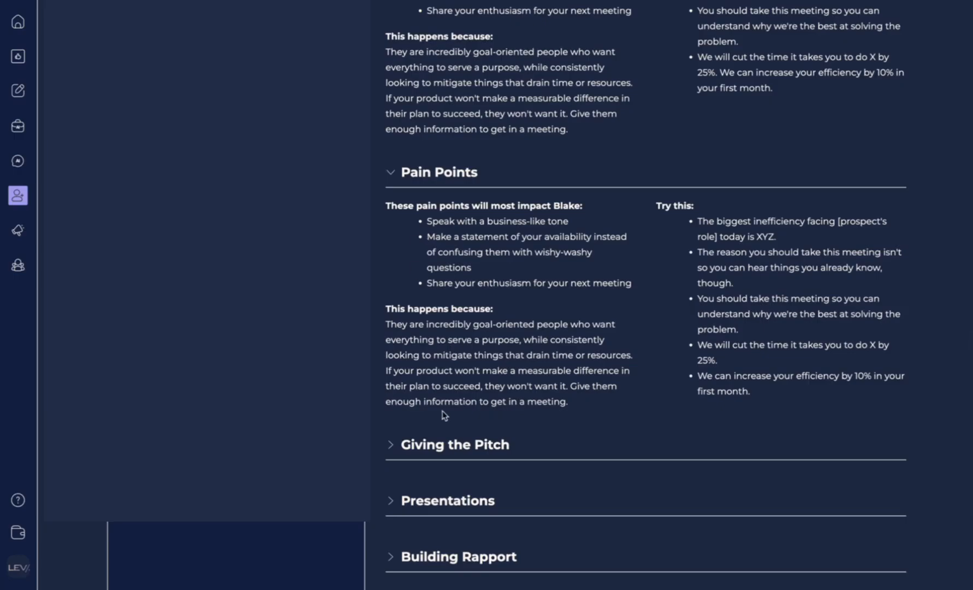
left_click(444, 444)
scroll(445, 415, "down", 10)
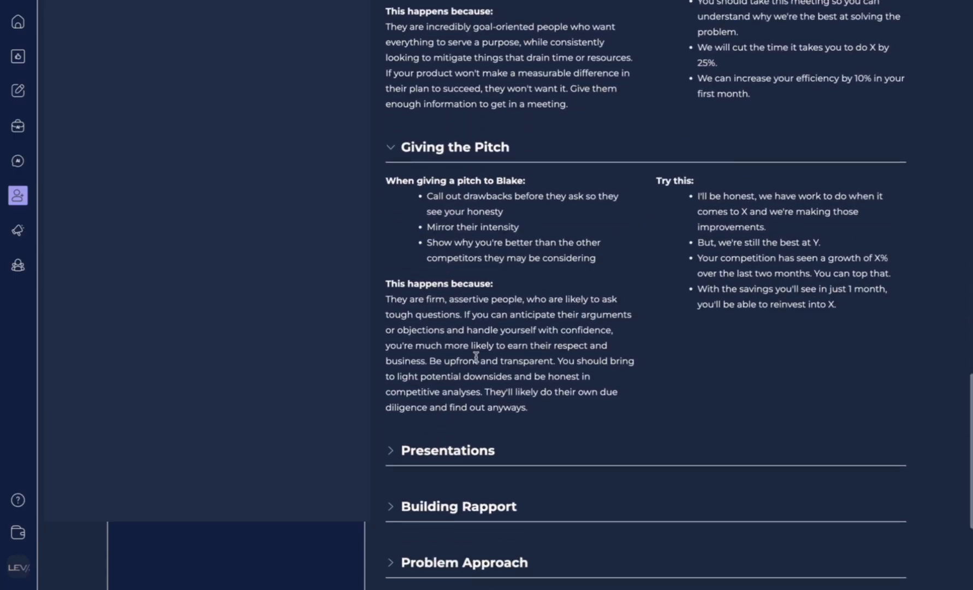
left_click(422, 451)
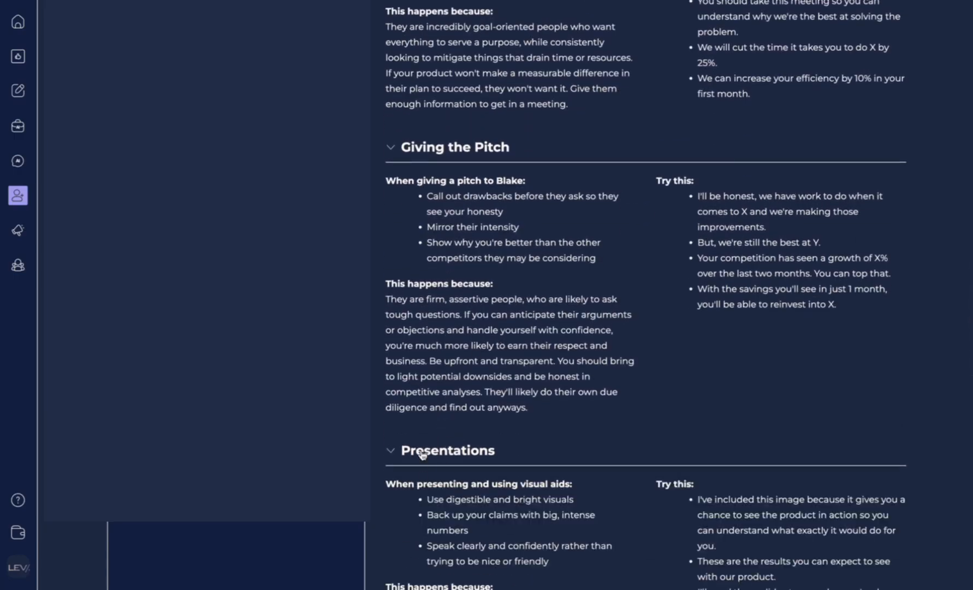
scroll(422, 453, "down", 10)
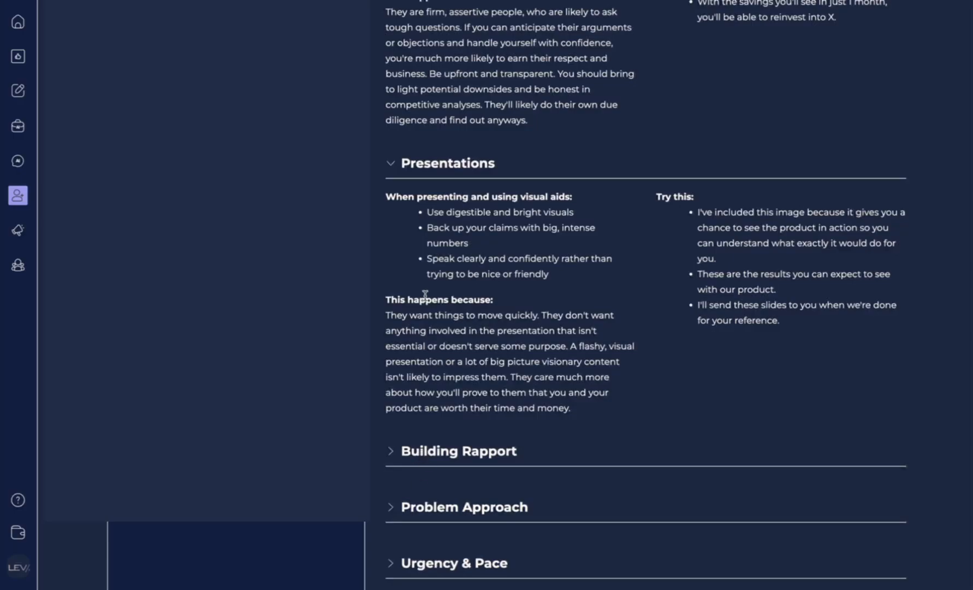
scroll(440, 418, "down", 6)
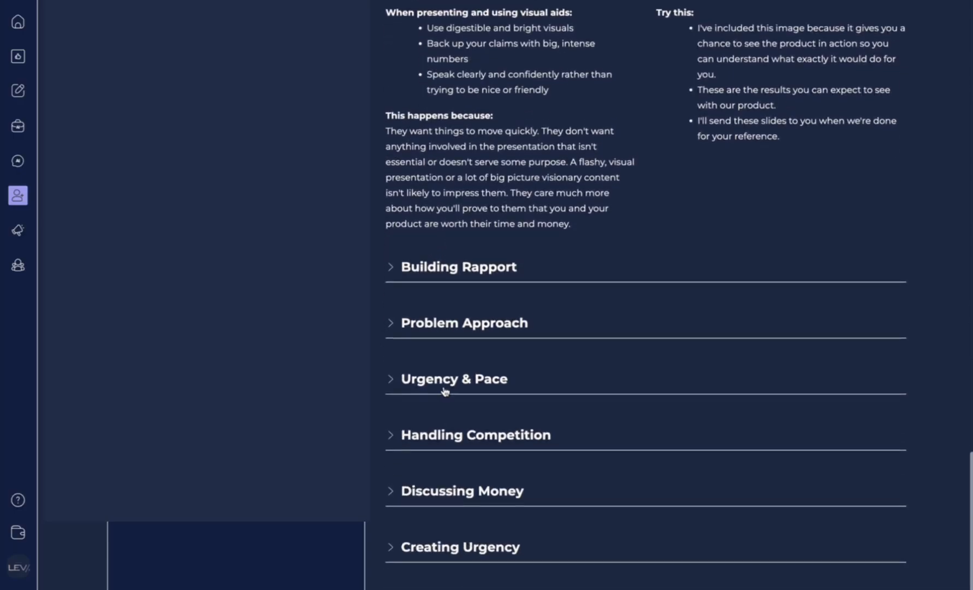
Step: Expand and review the Building Rapport, Discussing Money and Creating Urgency guidance
left_click(449, 268)
scroll(450, 306, "down", 6)
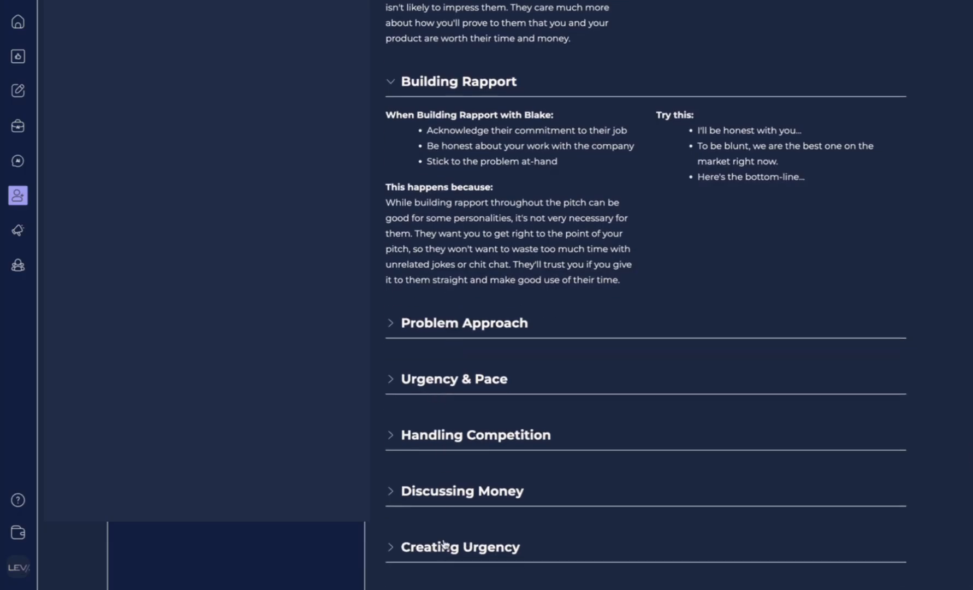
left_click(448, 502)
scroll(448, 500, "down", 3)
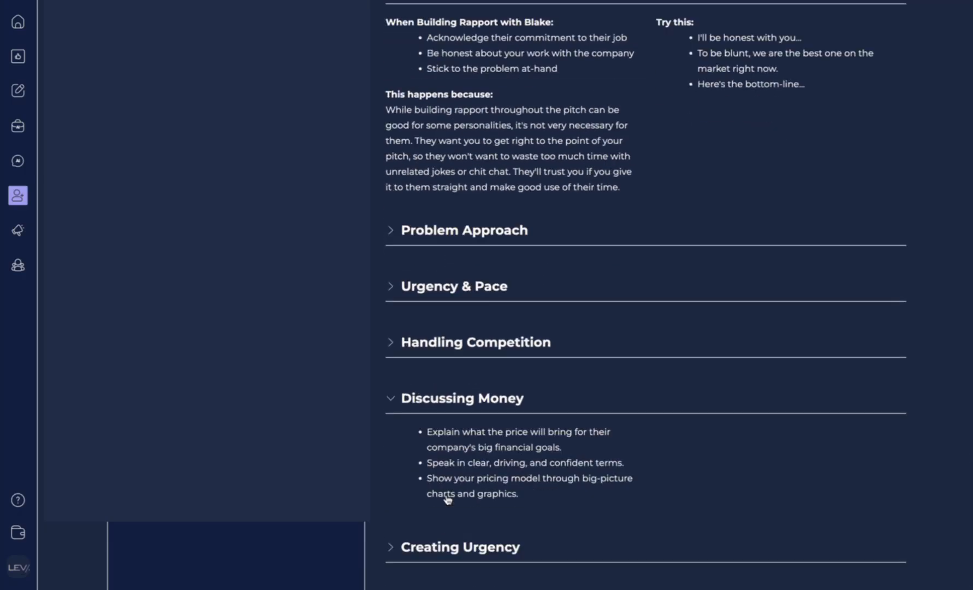
left_click(437, 548)
scroll(437, 551, "down", 10)
scroll(435, 545, "up", 20)
scroll(436, 546, "up", 15)
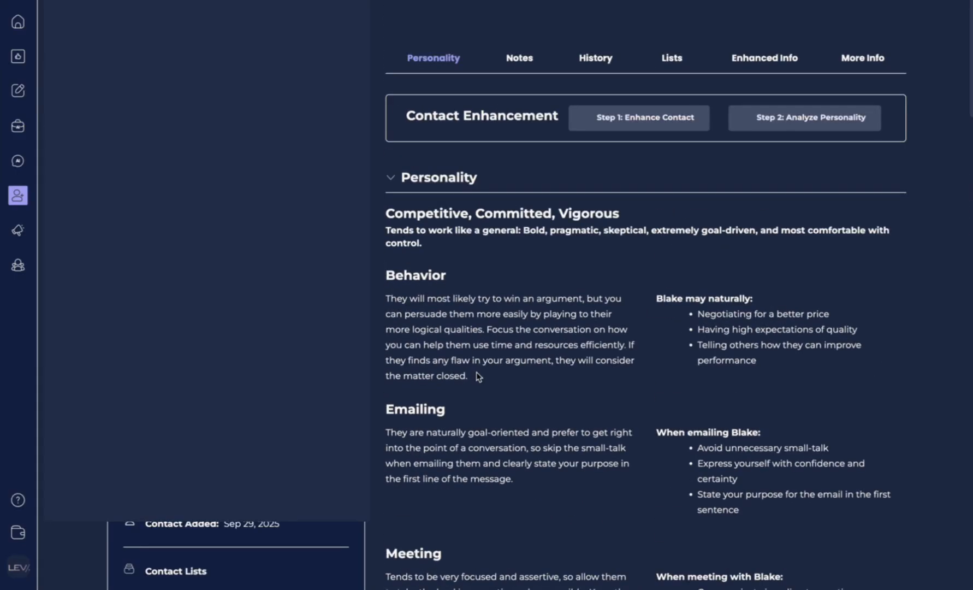
scroll(477, 377, "down", 3)
scroll(477, 376, "up", 3)
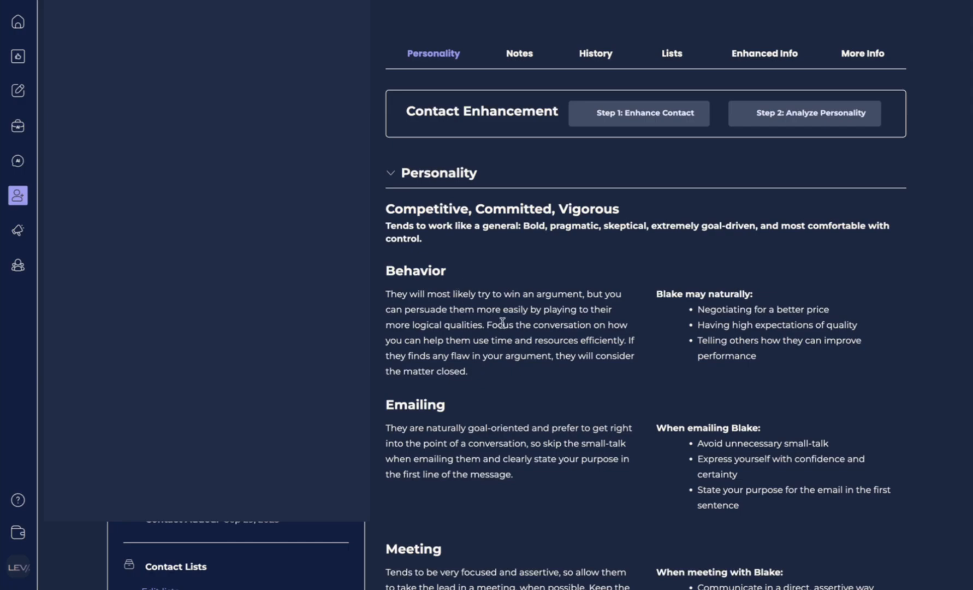
scroll(502, 322, "down", 3)
scroll(502, 322, "up", 3)
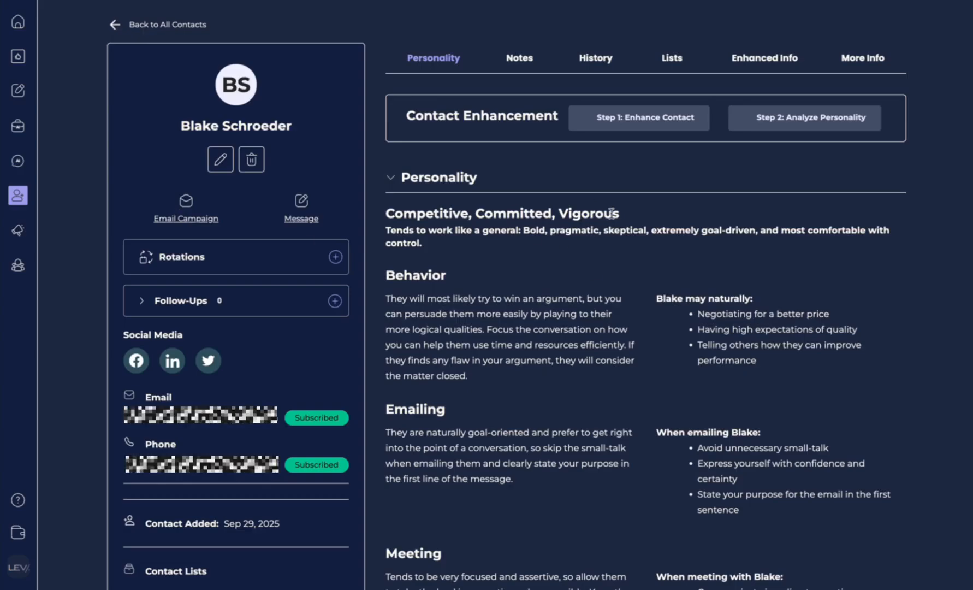
Step: Collapse the Personality, Booking a Meeting, Pain Points, Pitch, Presentations and Rapport sections
left_click(400, 184)
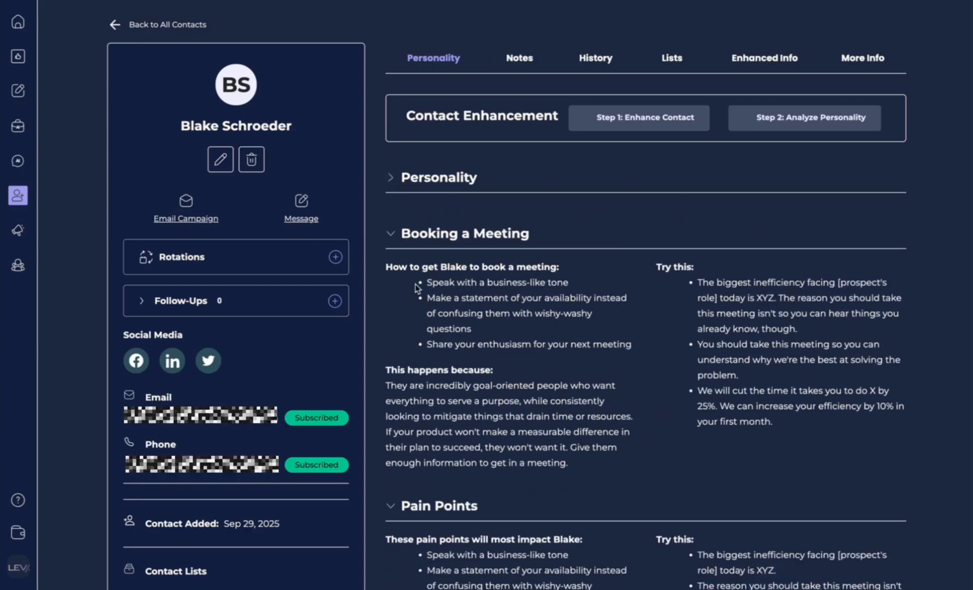
left_click(389, 235)
left_click(390, 288)
left_click(391, 344)
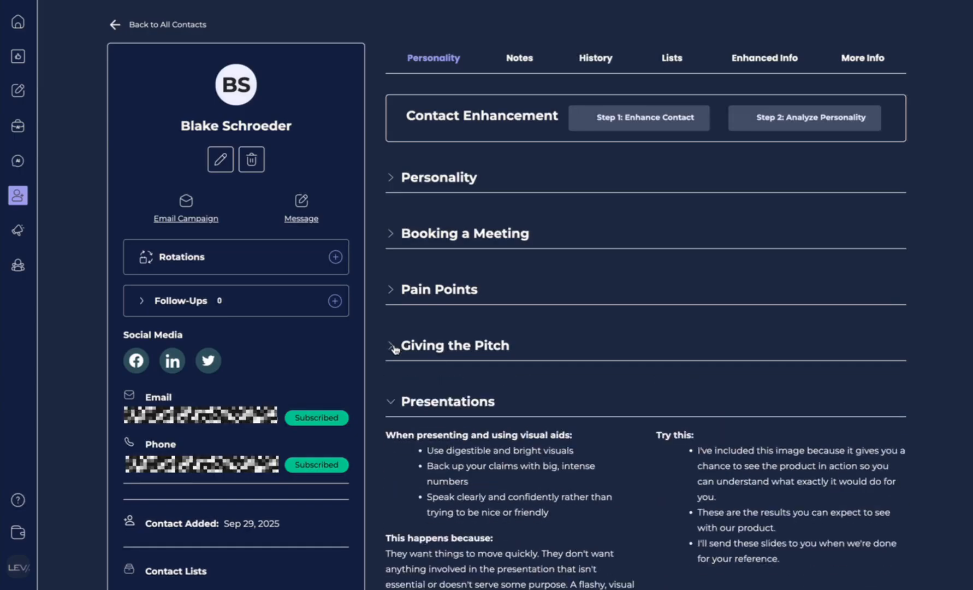
left_click(392, 399)
left_click(393, 458)
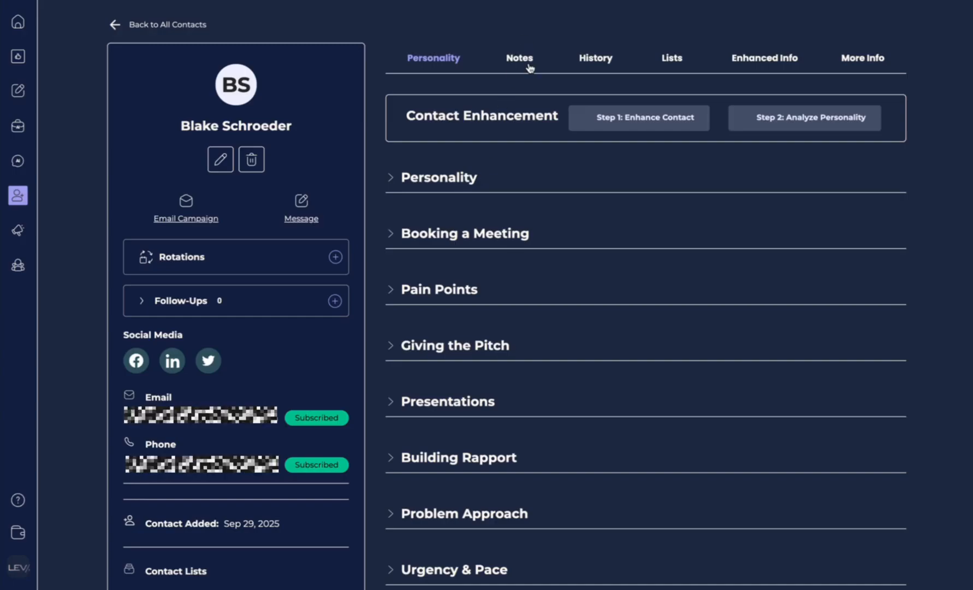
Step: Browse the contact's Notes, History, Lists and Enhanced Info tabs, then start a new rotation
left_click(529, 69)
left_click(425, 145)
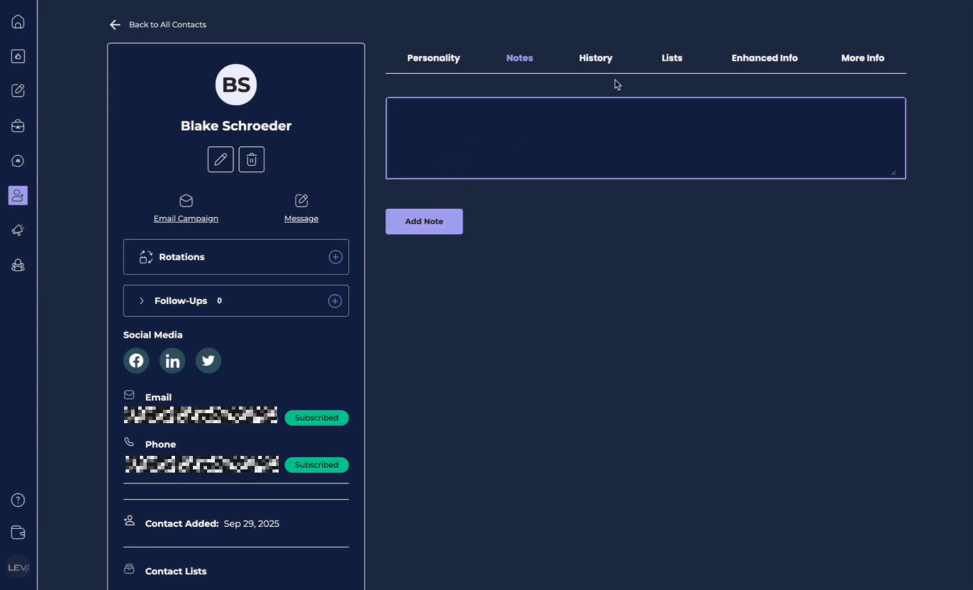
left_click(600, 61)
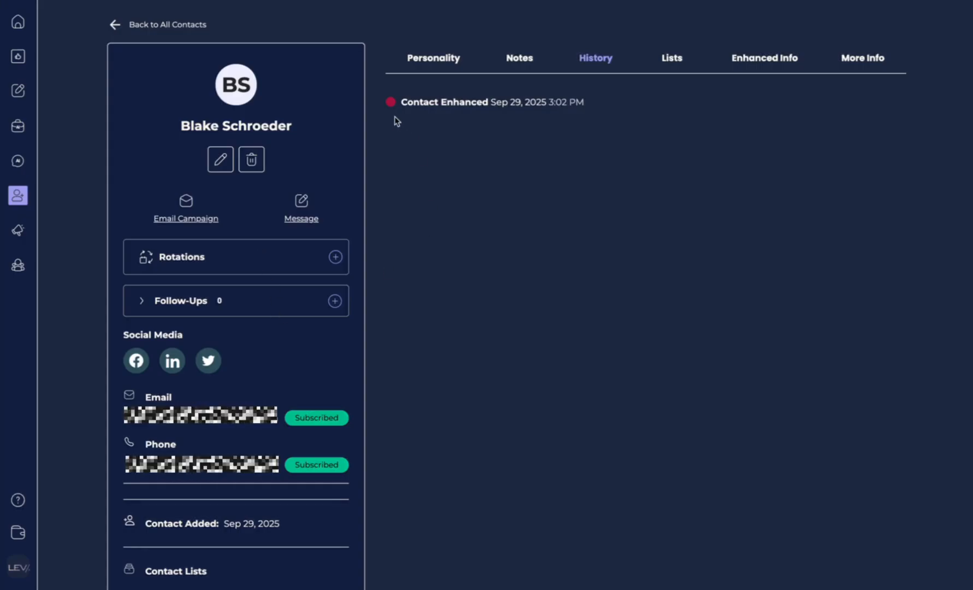
left_click(667, 58)
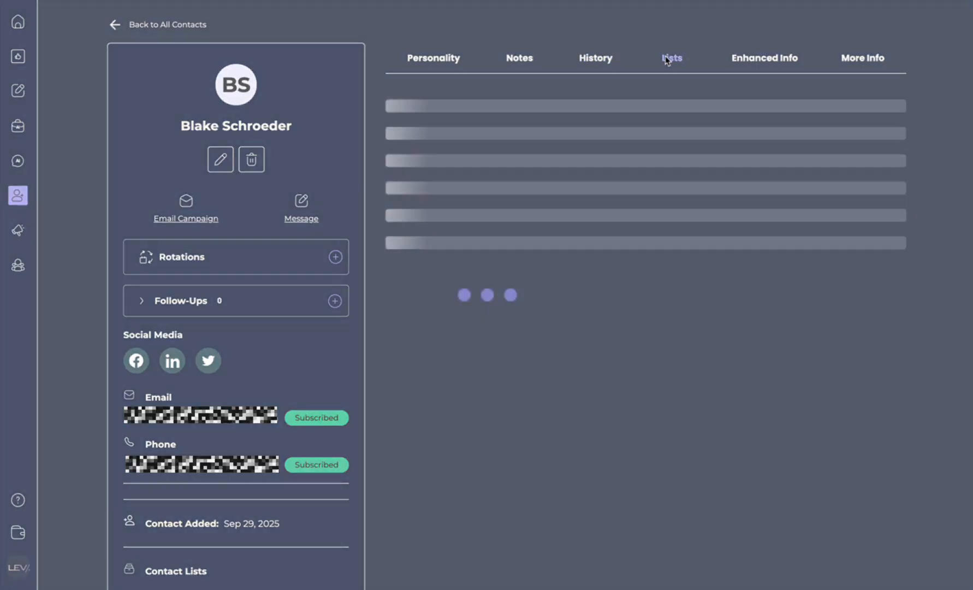
left_click(756, 60)
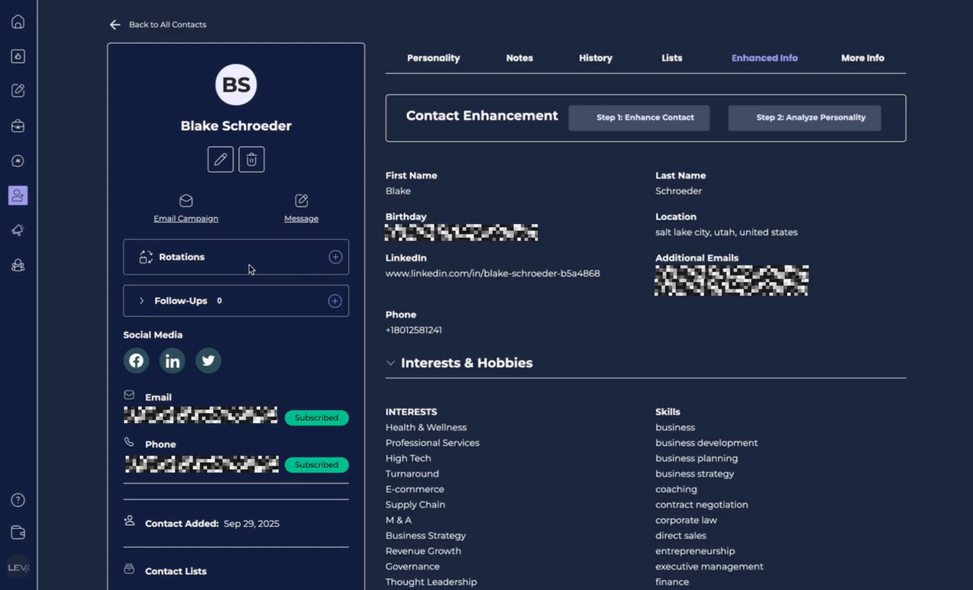
left_click(340, 259)
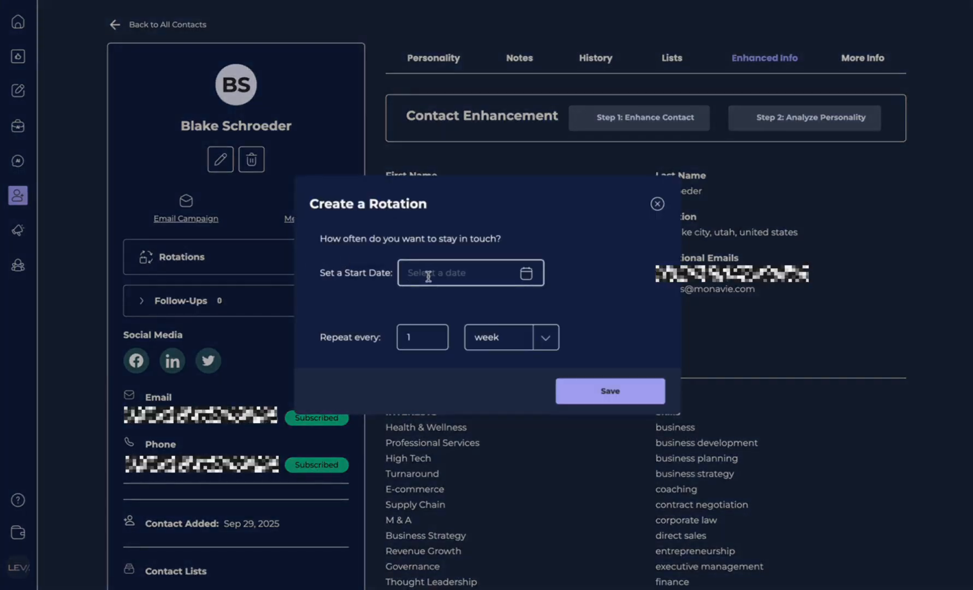
Step: Save a rotation starting Sep 29, 2025 that repeats every 2 weeks on Monday
left_click(527, 279)
left_click(437, 506)
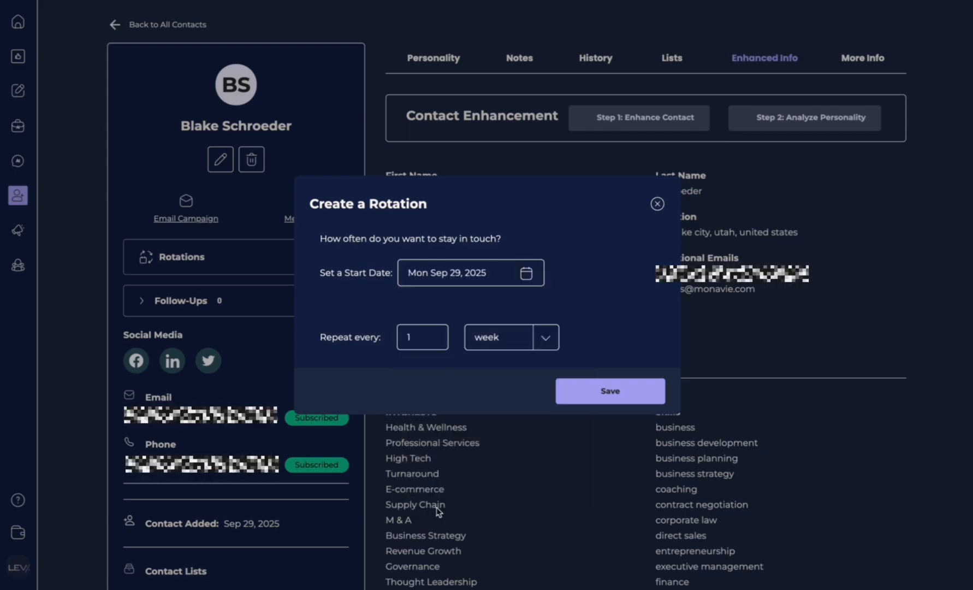
left_click(427, 338)
left_click(434, 332)
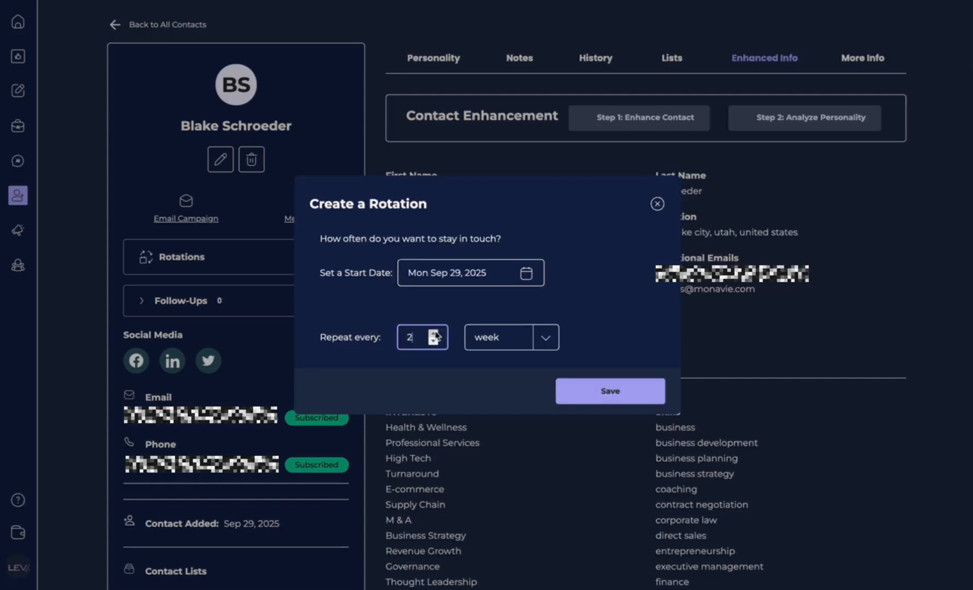
left_click(620, 398)
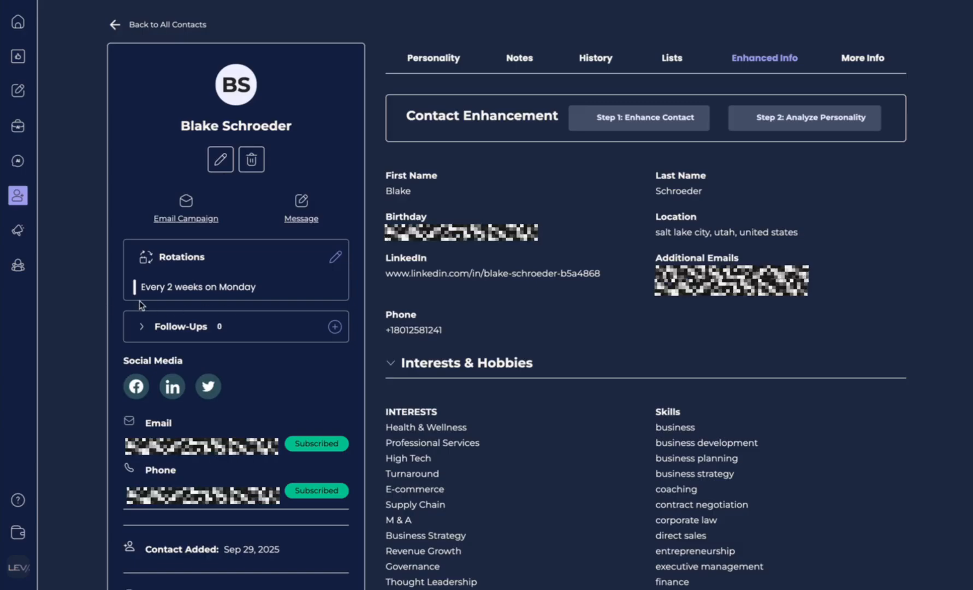
Step: Save a 1-week follow-up reminder, switching the objective from Build Rapport to Book a Meeting
left_click(335, 328)
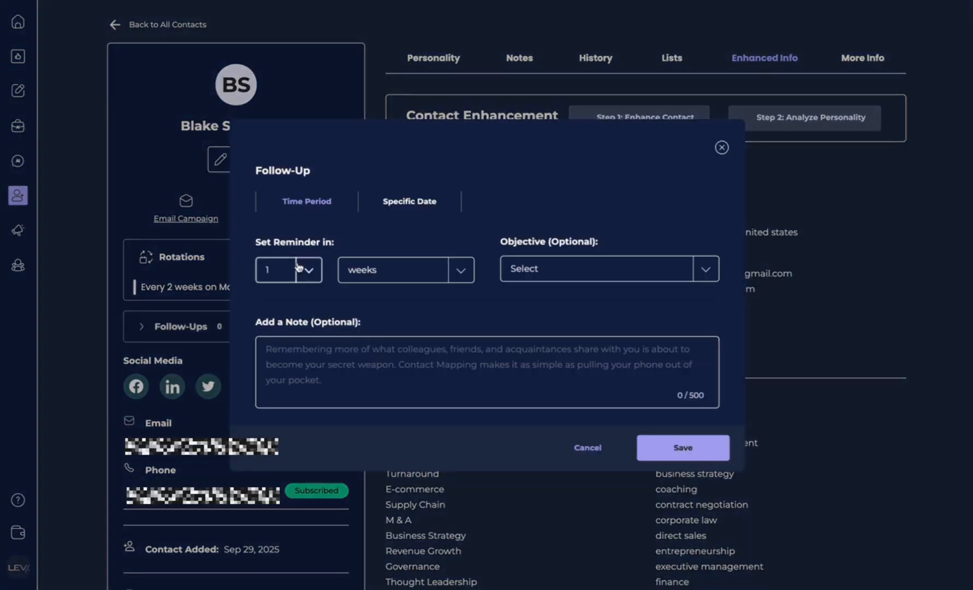
left_click(278, 365)
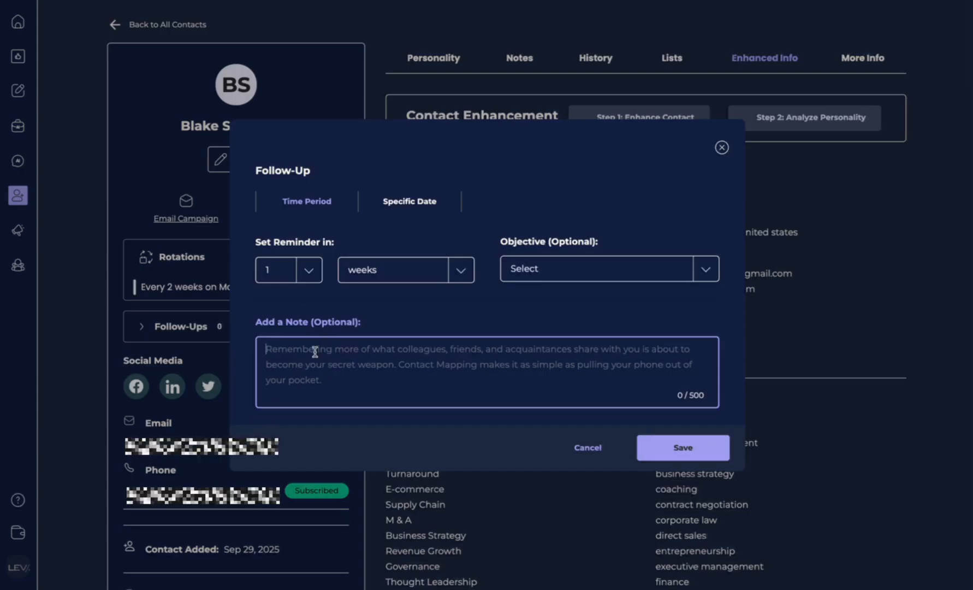
left_click(309, 270)
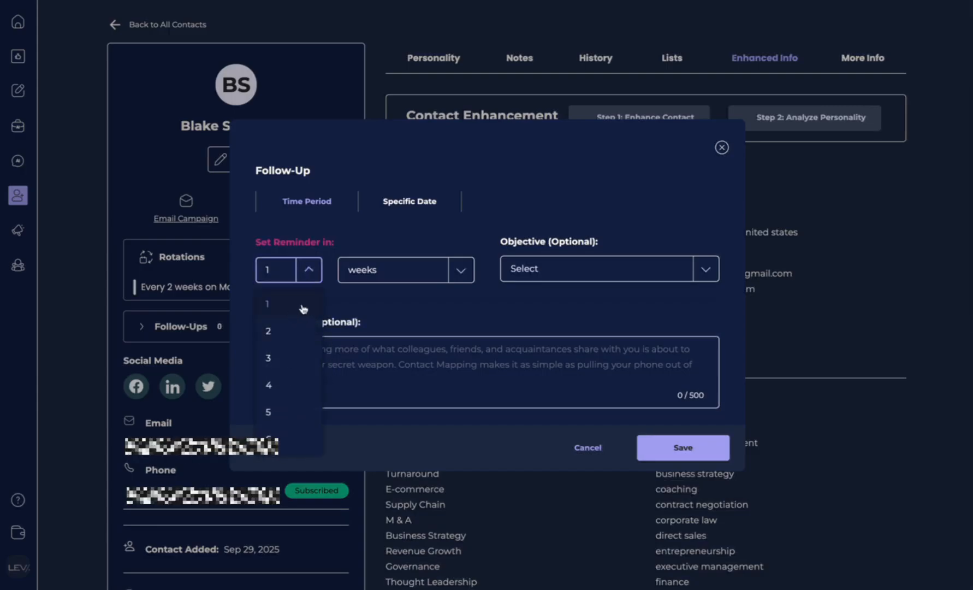
left_click(406, 273)
left_click(456, 270)
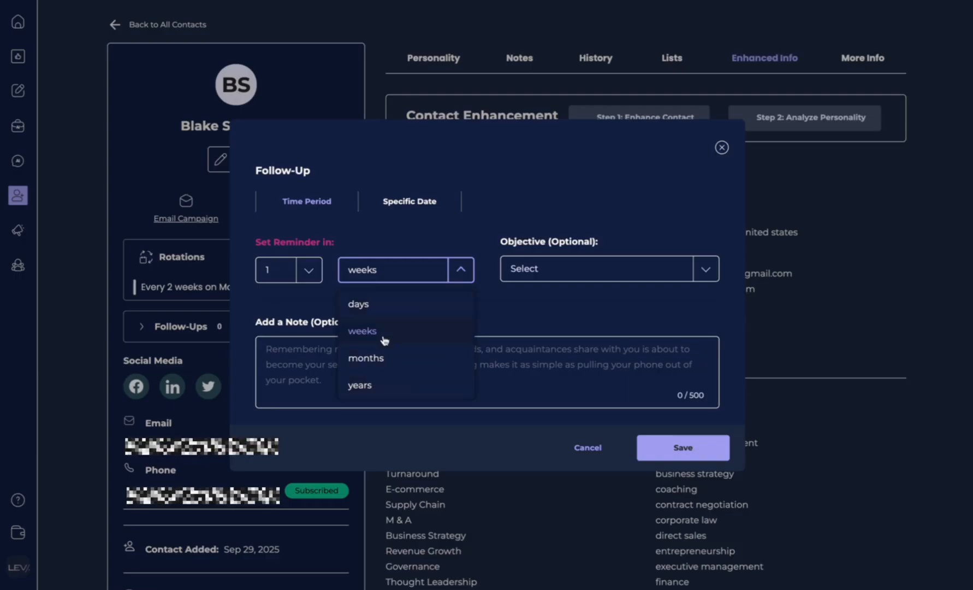
left_click(611, 272)
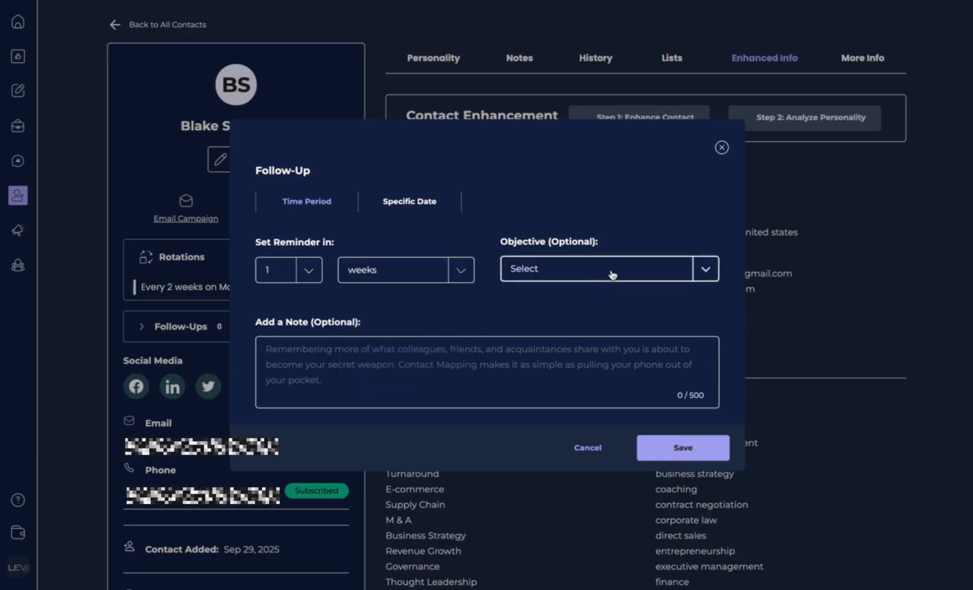
left_click(597, 331)
left_click(582, 281)
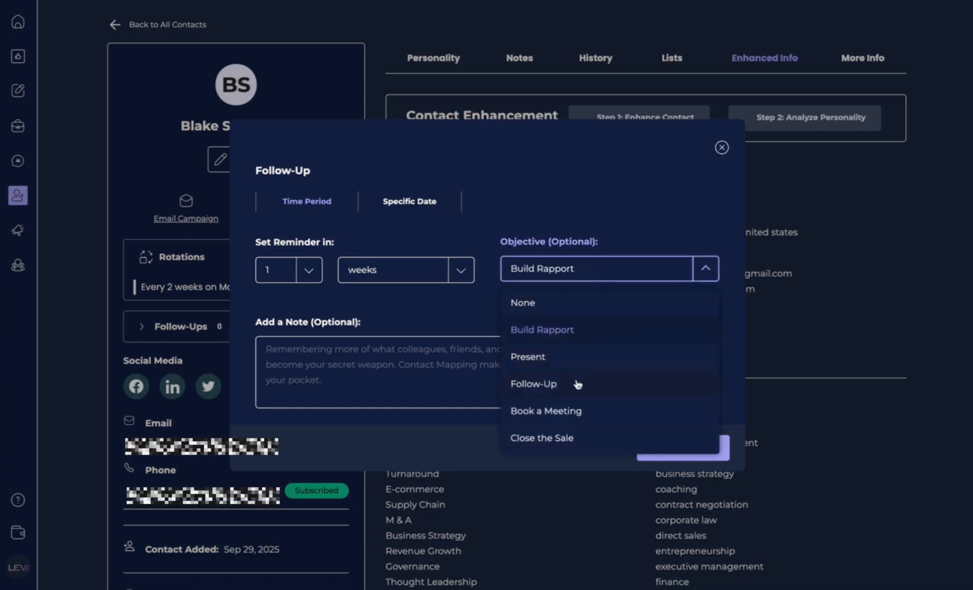
left_click(577, 413)
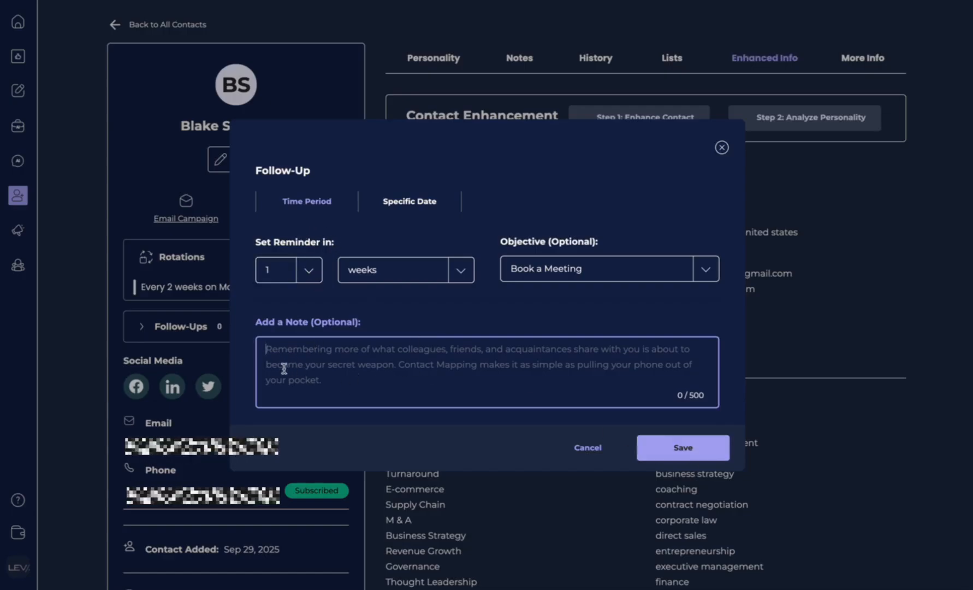
left_click(352, 377)
left_click(681, 448)
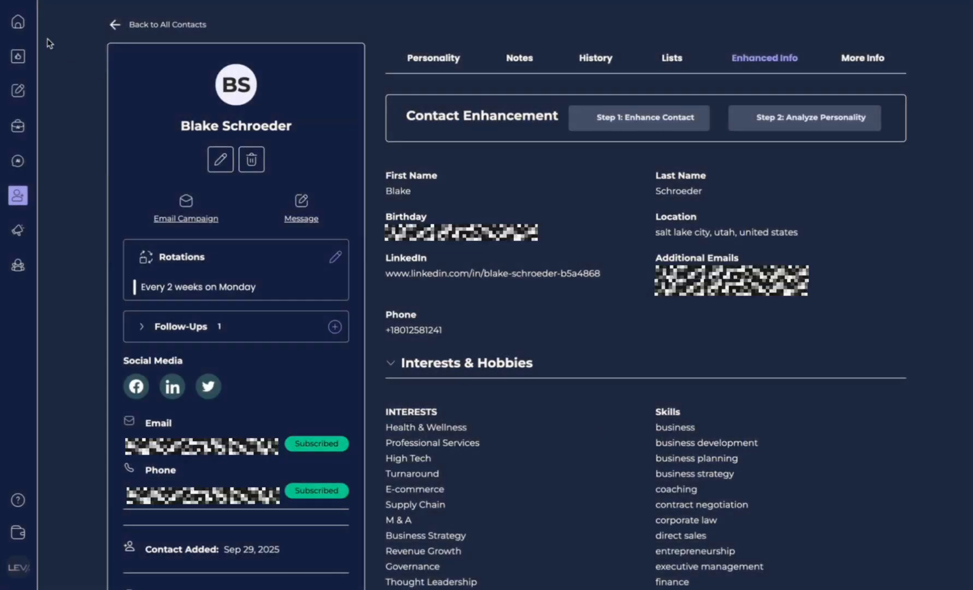
Step: From Home, go to My Contacts, tick the lone lead and confirm its deletion
left_click(18, 22)
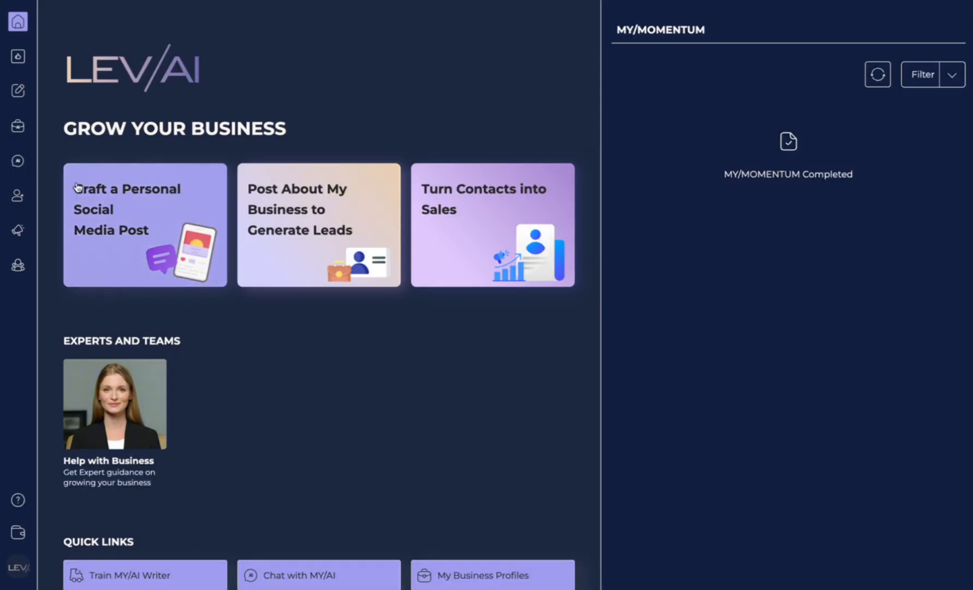
mouse_move(18, 195)
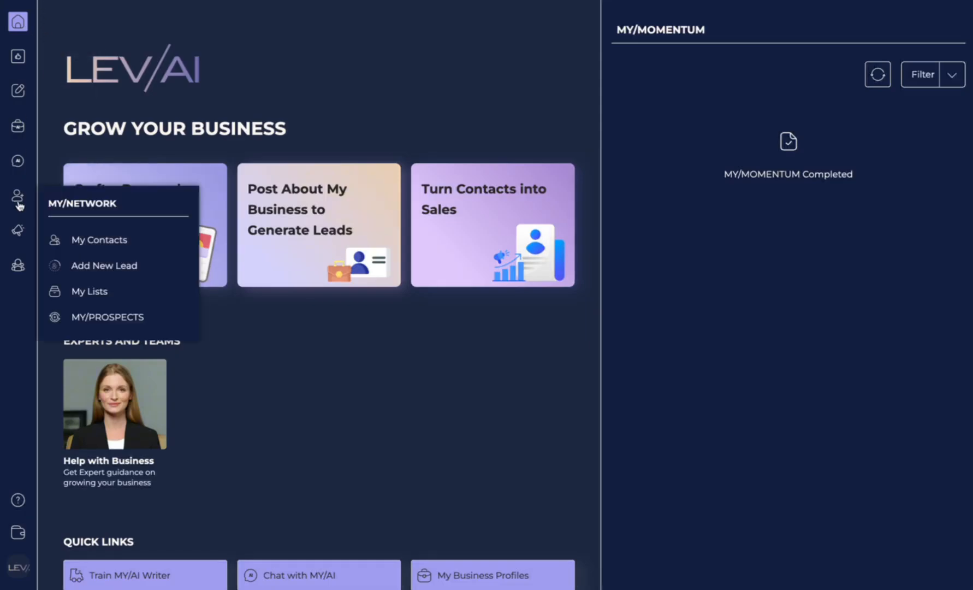
left_click(113, 243)
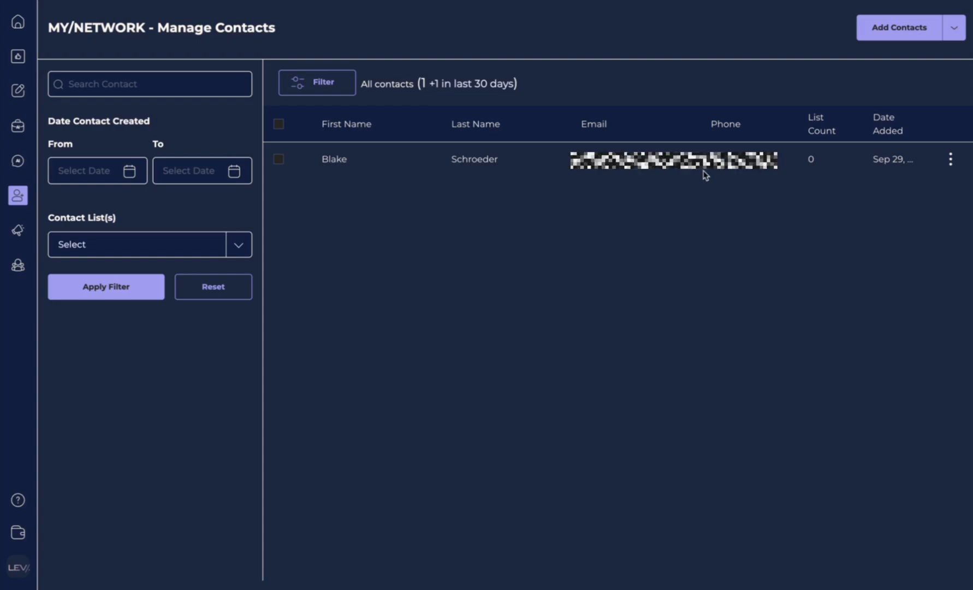
left_click(279, 160)
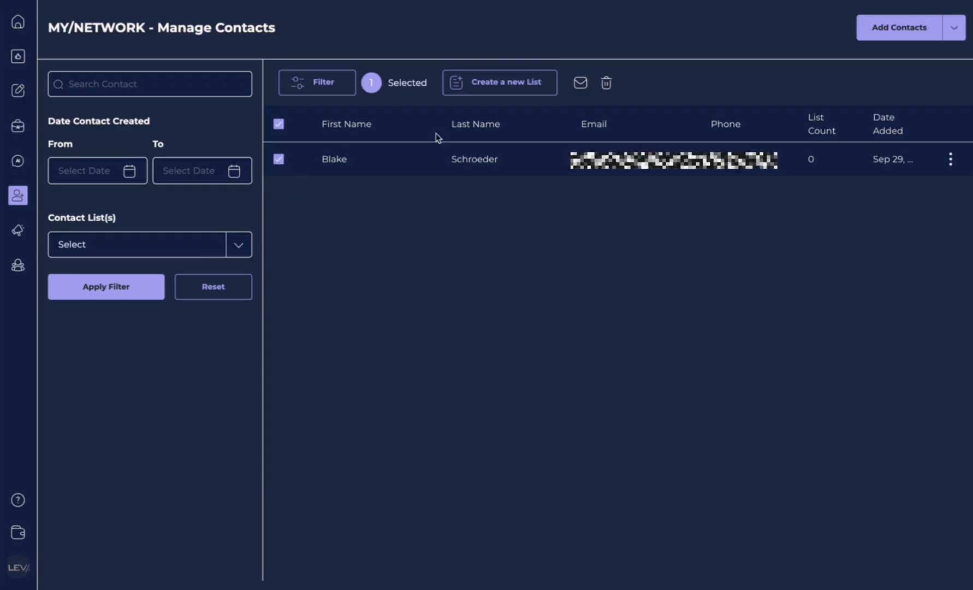
left_click(606, 86)
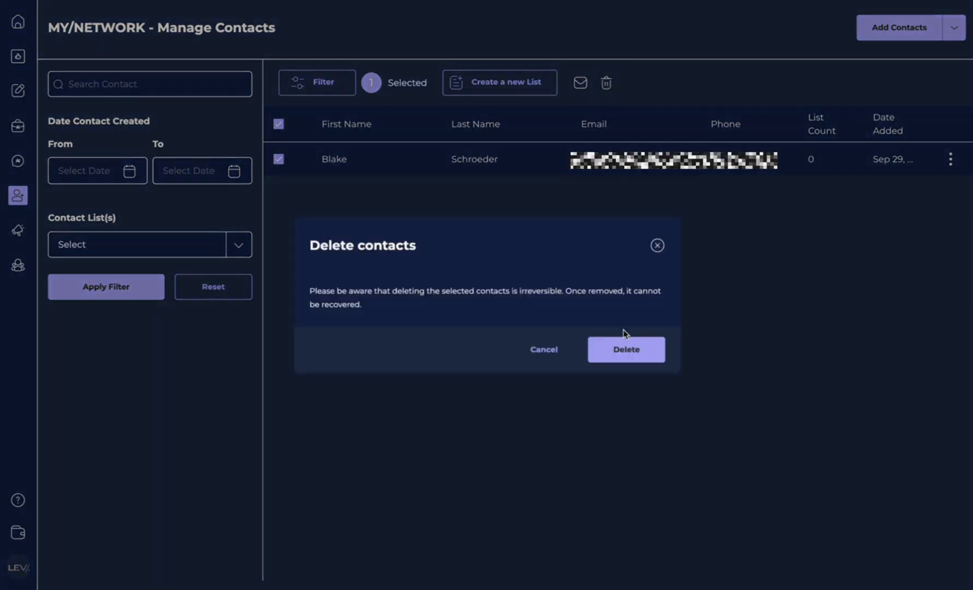
left_click(625, 355)
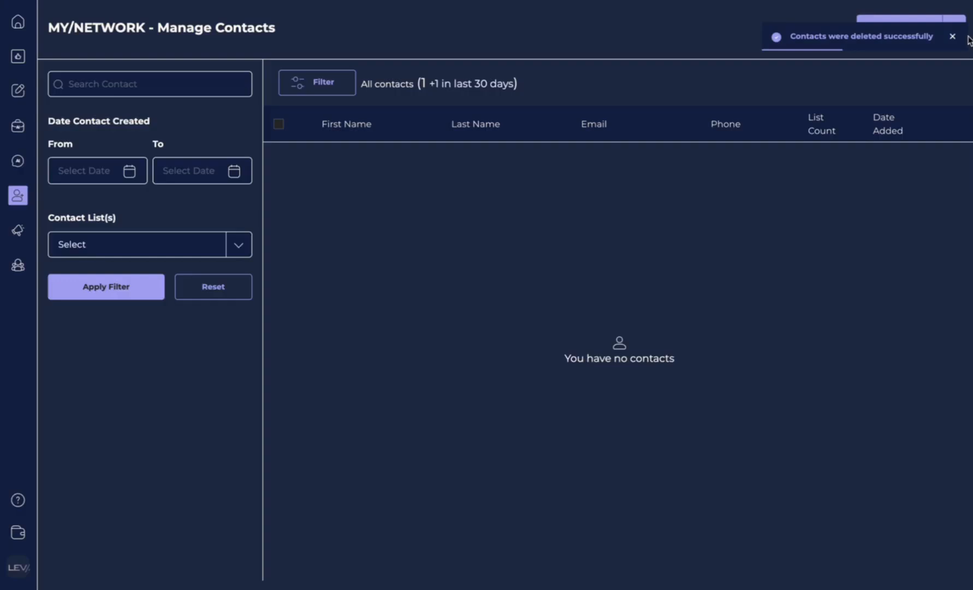
left_click(953, 27)
left_click(928, 89)
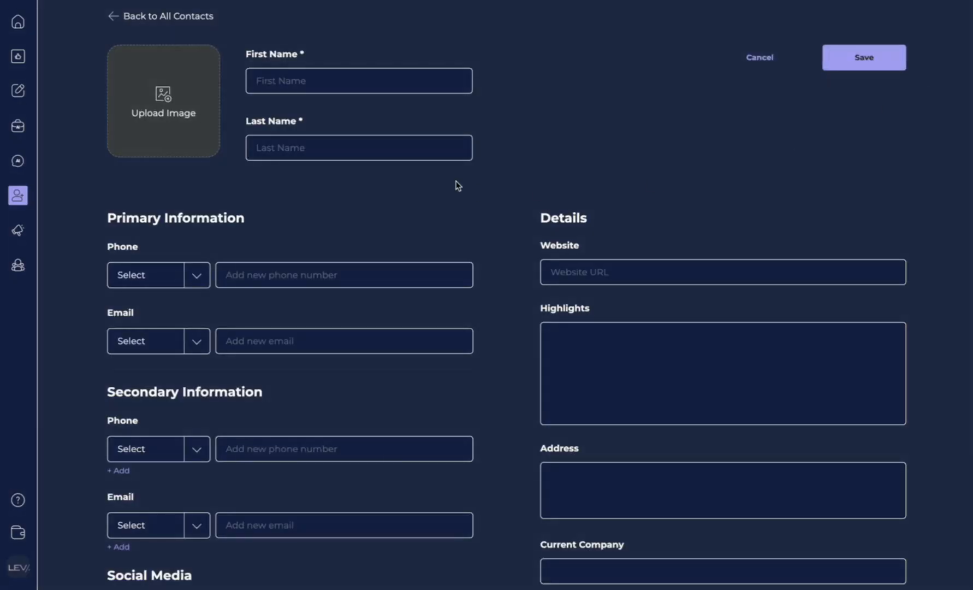
mouse_move(18, 195)
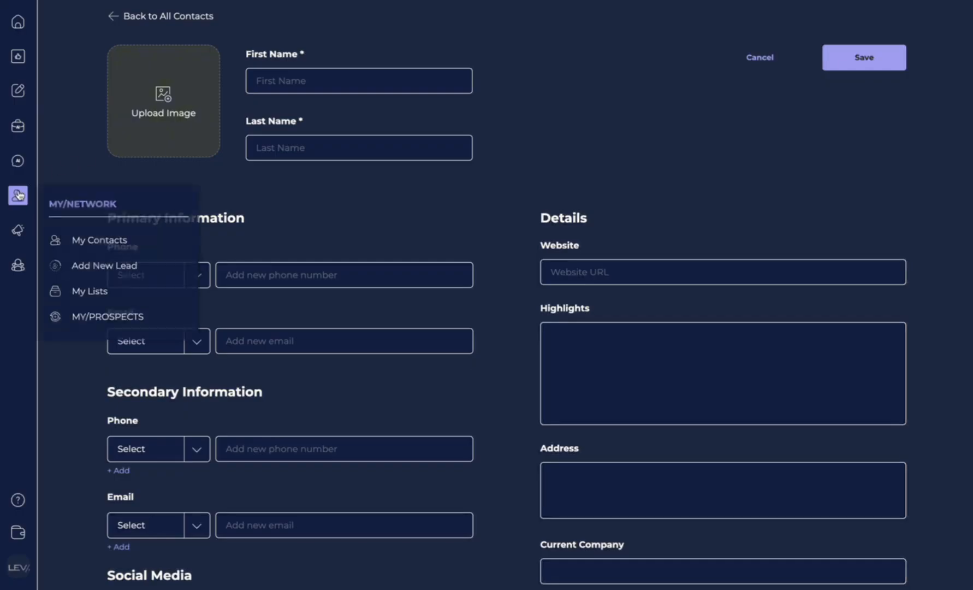
left_click(143, 246)
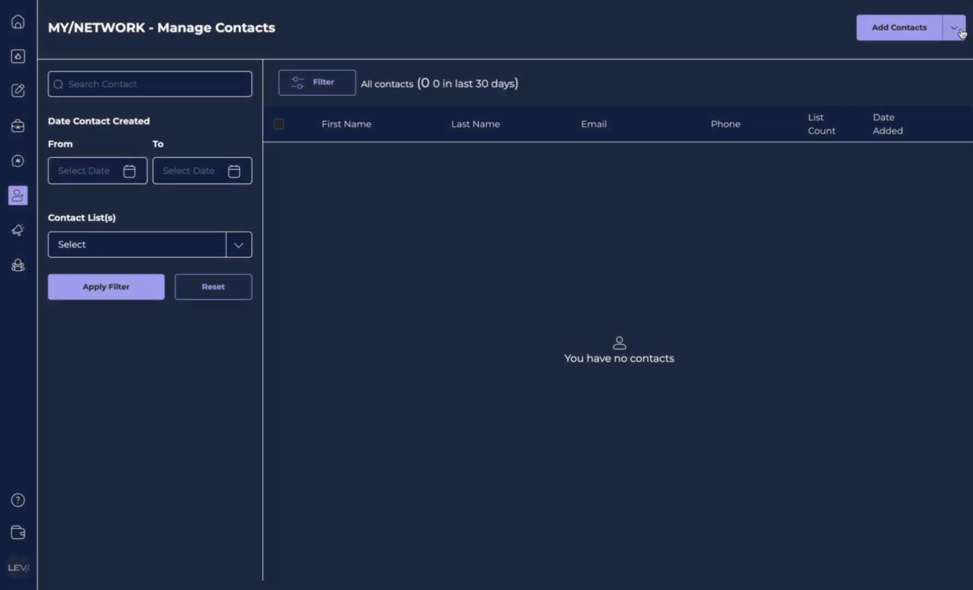
left_click(960, 31)
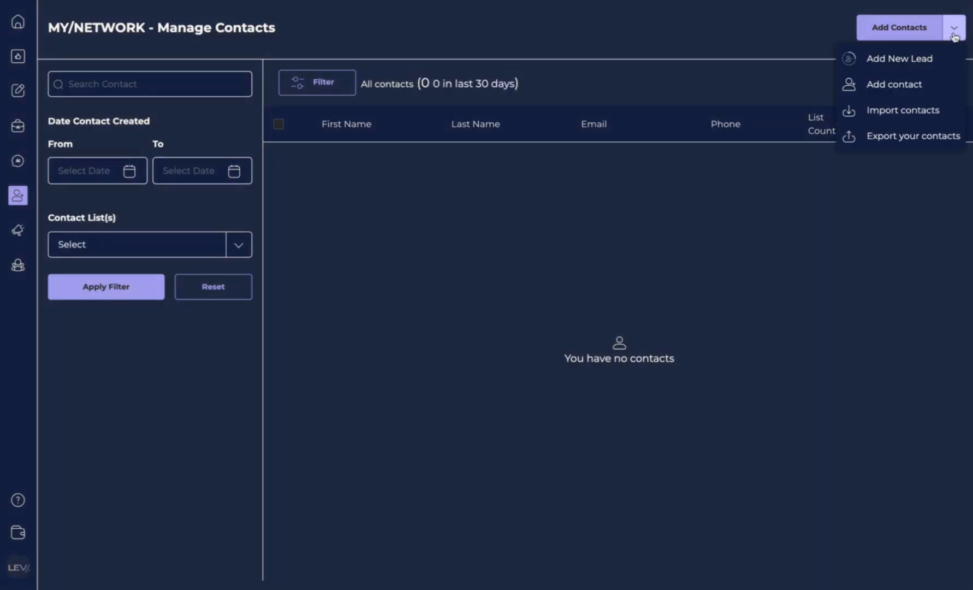
left_click(901, 86)
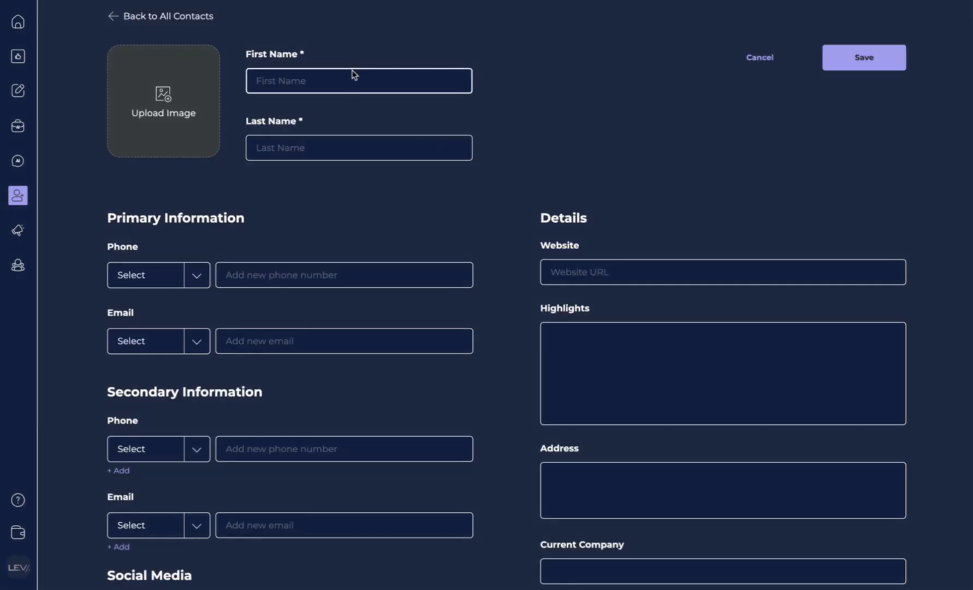
left_click(356, 75)
left_click(310, 456)
scroll(311, 455, "down", 4)
scroll(311, 454, "down", 2)
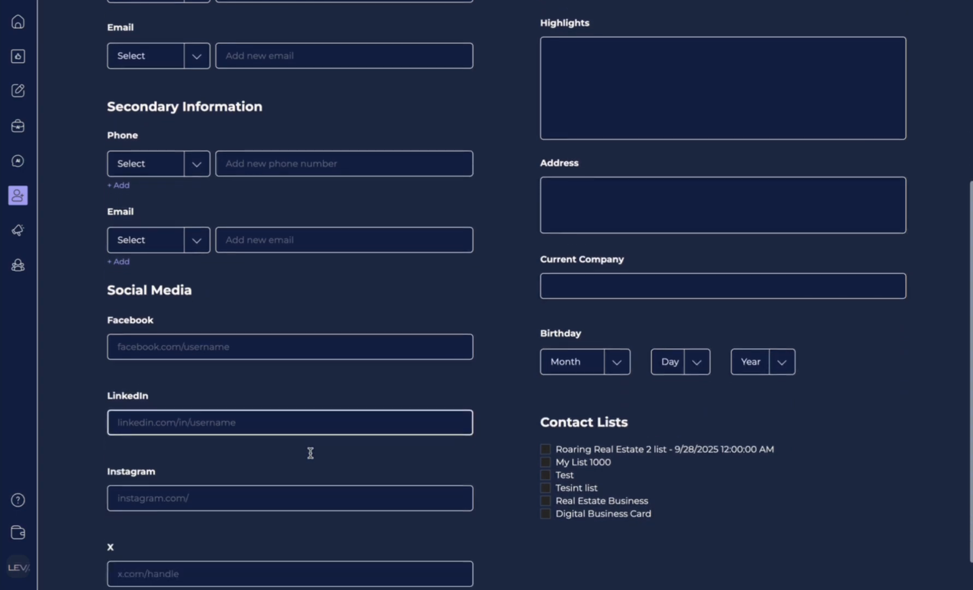
scroll(310, 454, "up", 3)
scroll(311, 458, "up", 2)
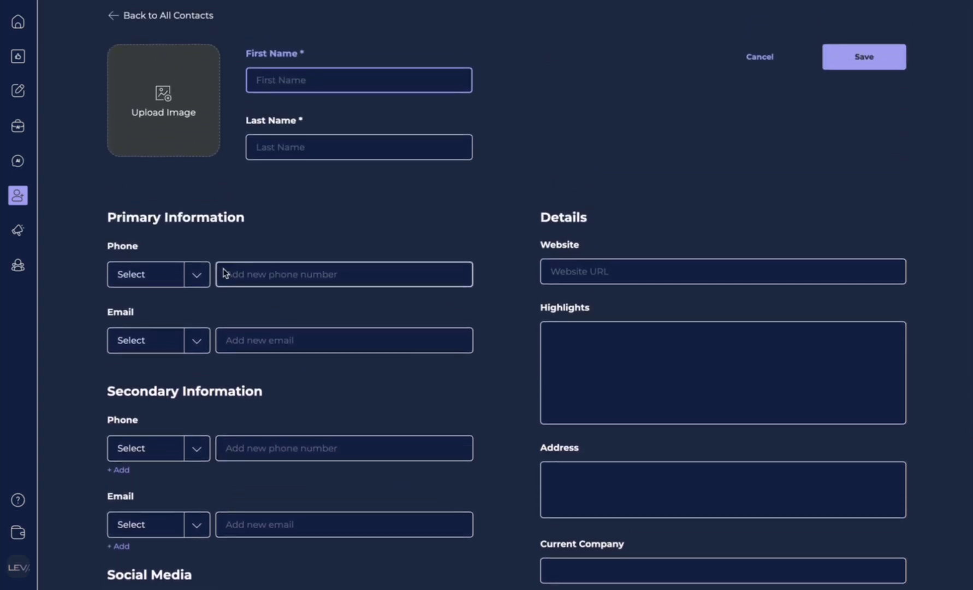
scroll(257, 419, "down", 1)
scroll(258, 422, "down", 1)
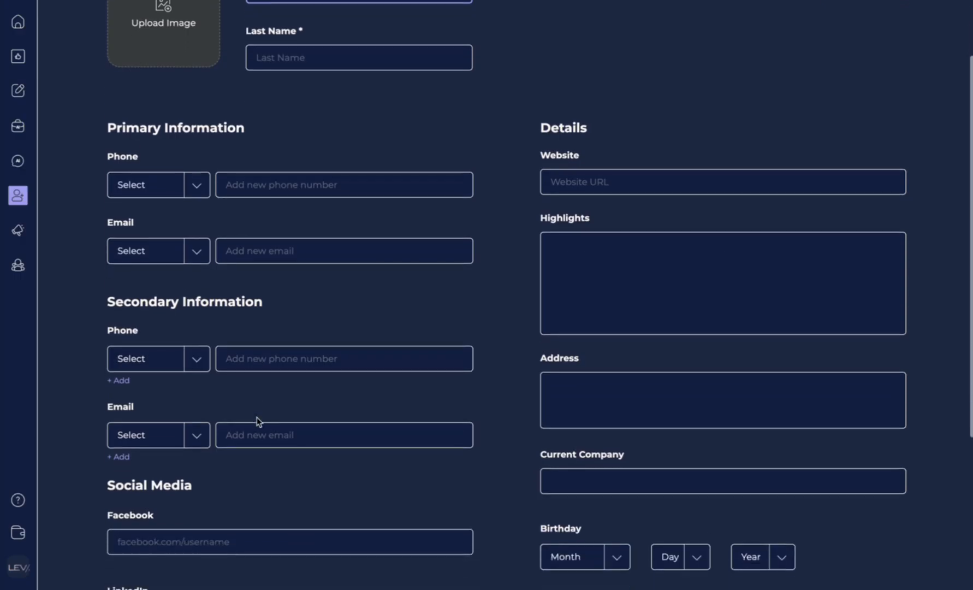
scroll(637, 369, "down", 1)
scroll(637, 369, "down", 2)
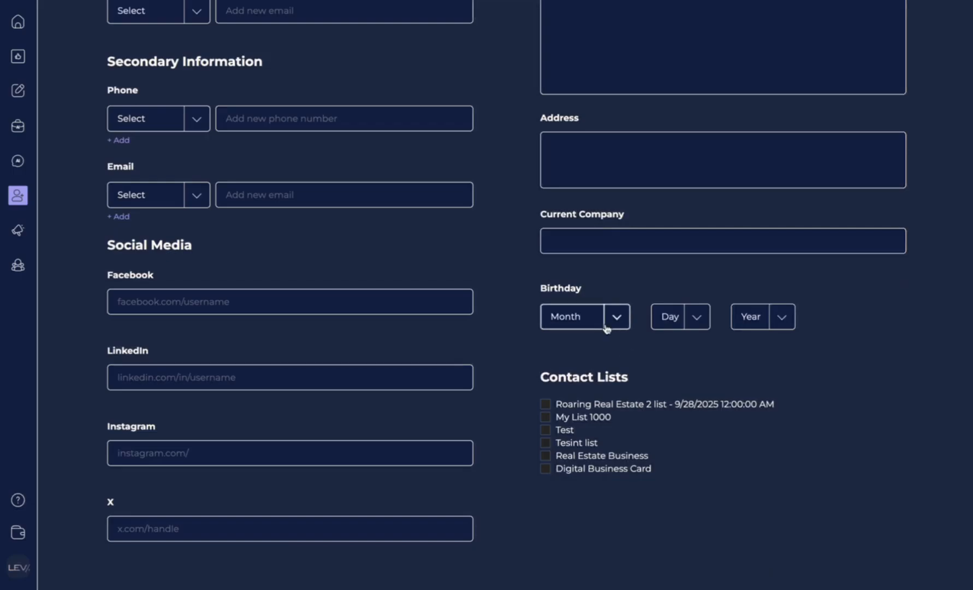
scroll(561, 451, "up", 5)
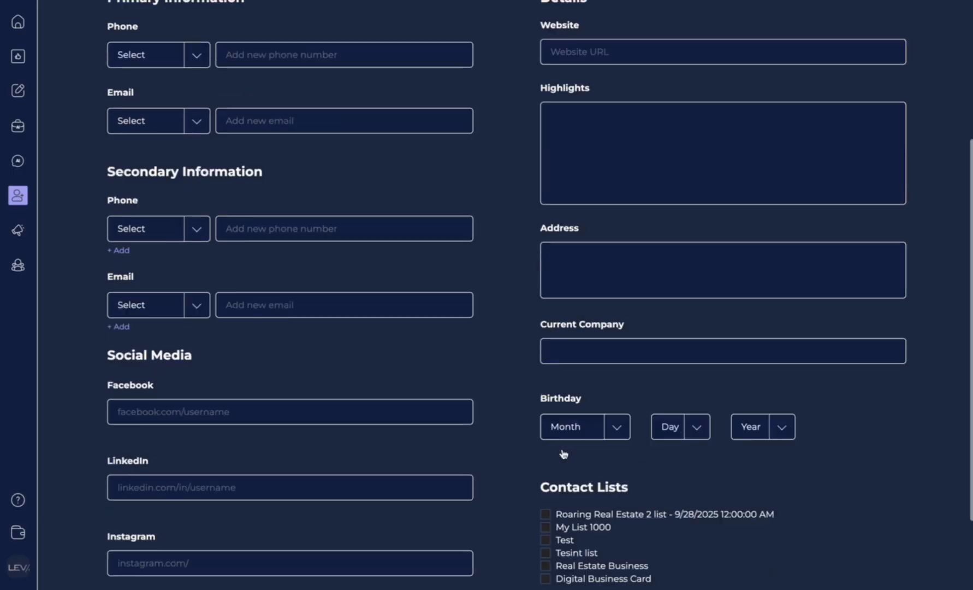
scroll(562, 449, "up", 1)
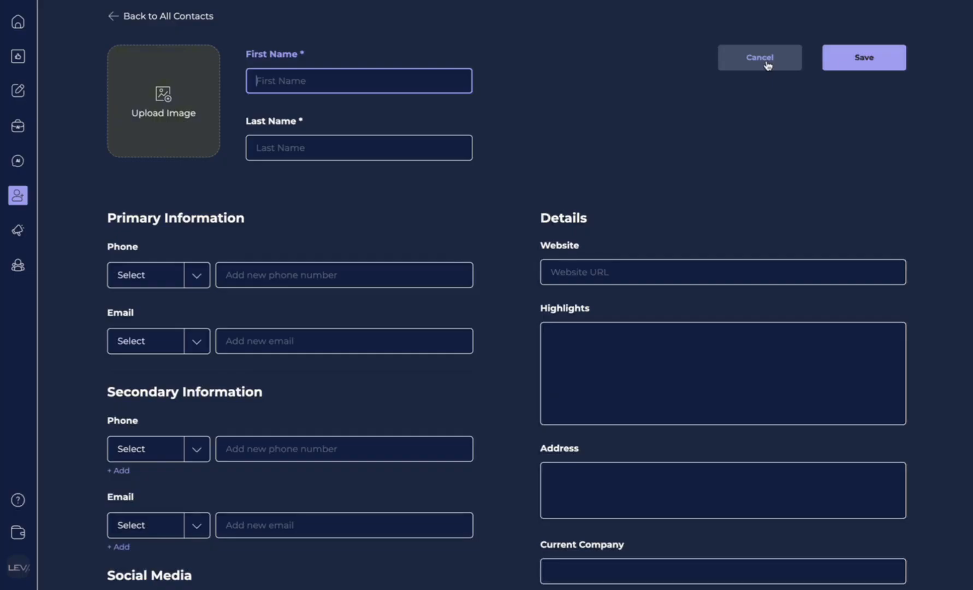
left_click(113, 18)
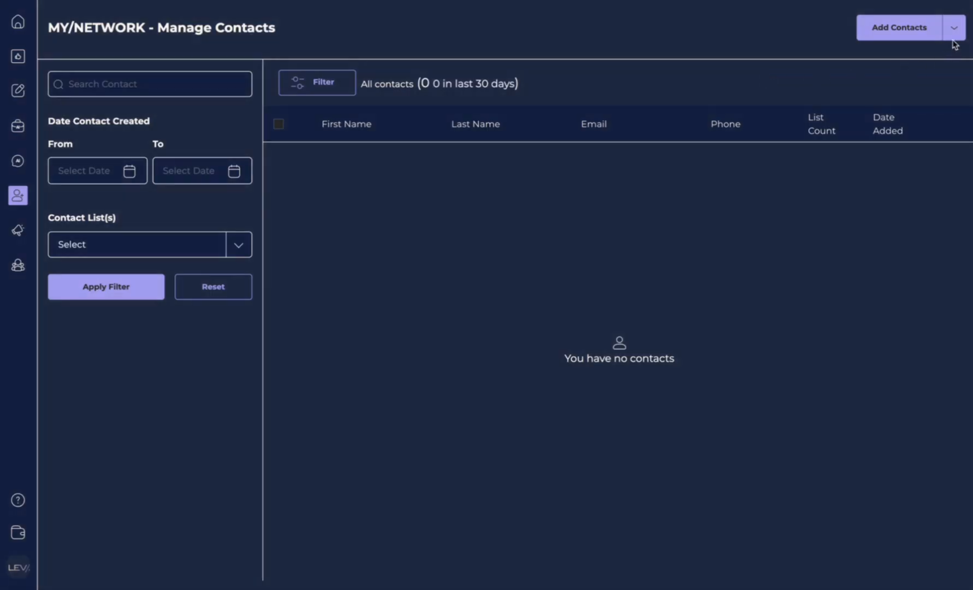
Step: Choose Import contacts from the Add Contacts dropdown to reach the Source step
left_click(953, 30)
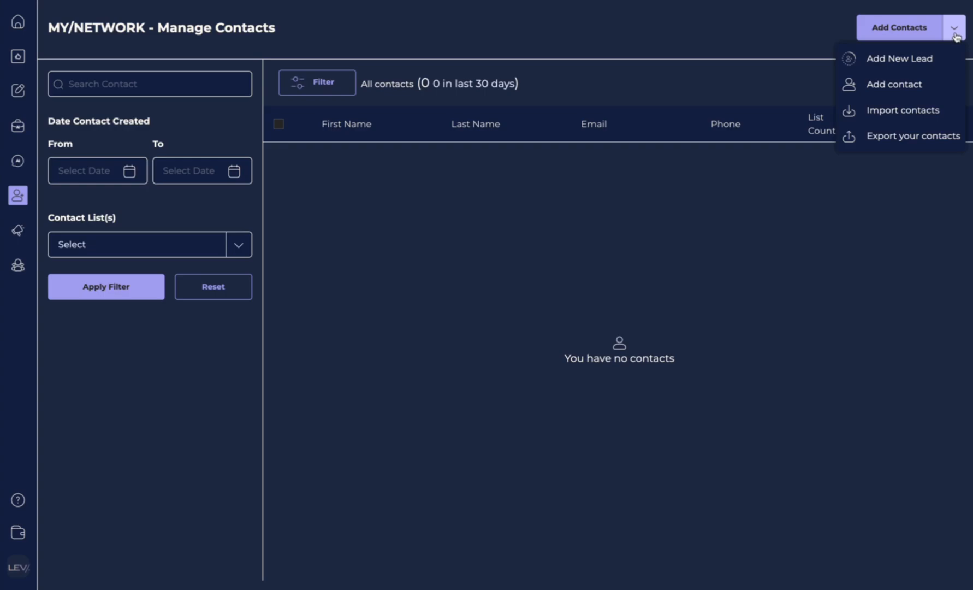
left_click(913, 113)
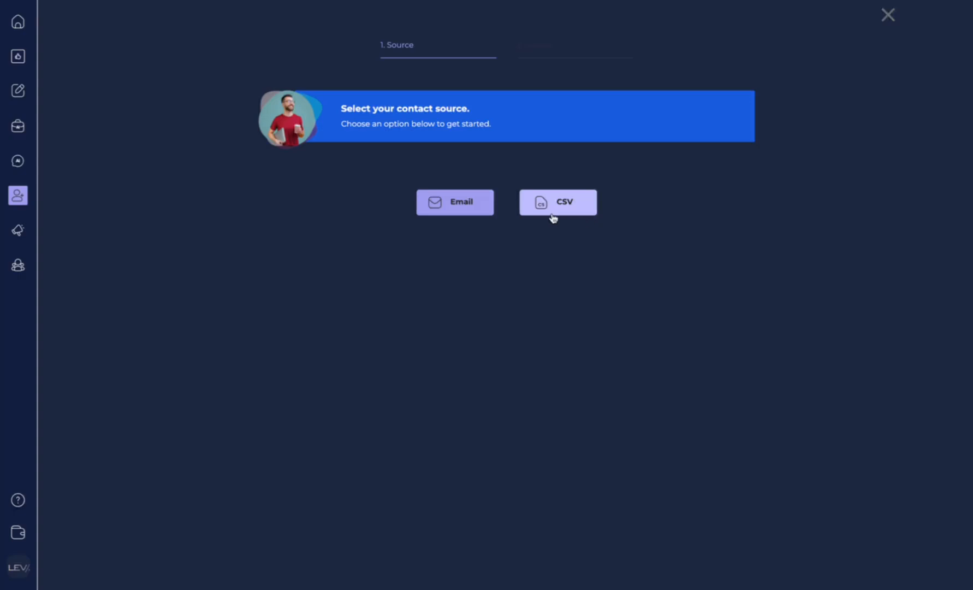
left_click(457, 212)
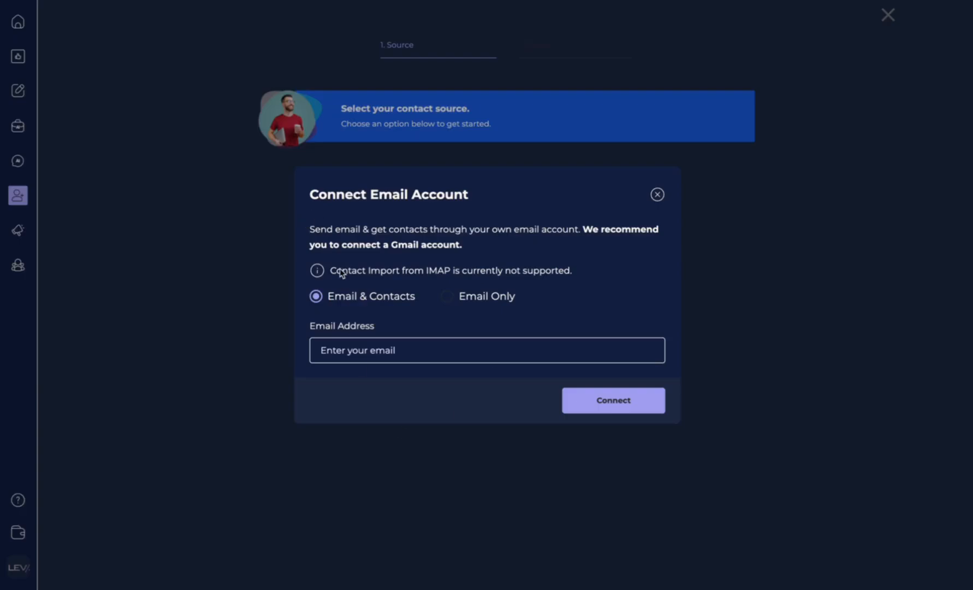
left_click(332, 352)
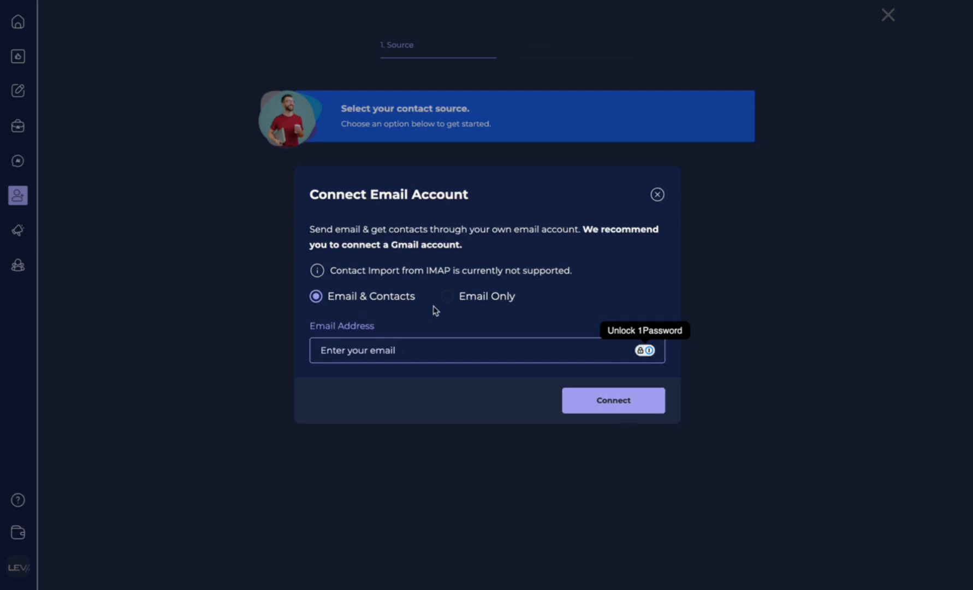
left_click(458, 302)
left_click(321, 298)
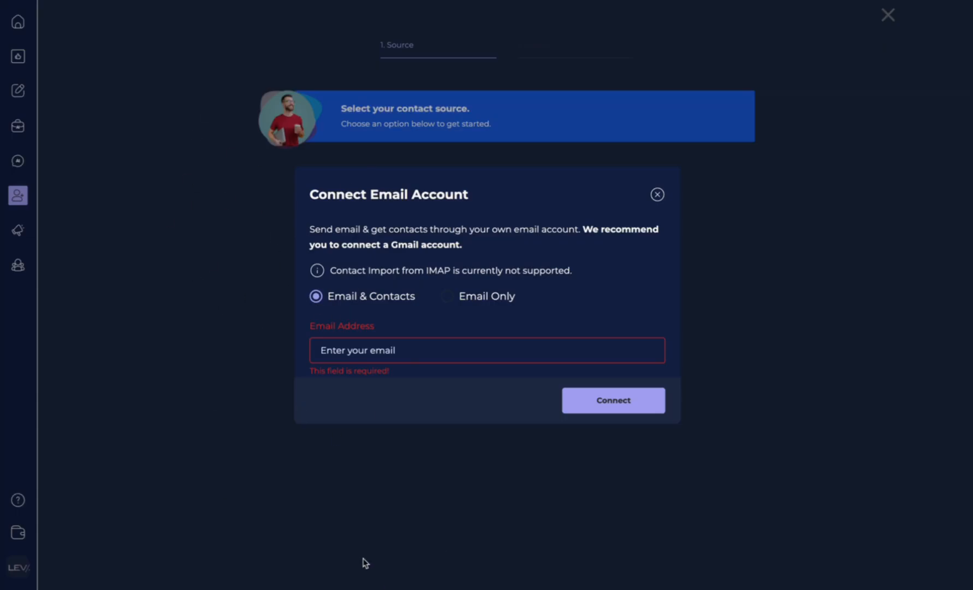
left_click(449, 300)
left_click(335, 301)
left_click(348, 351)
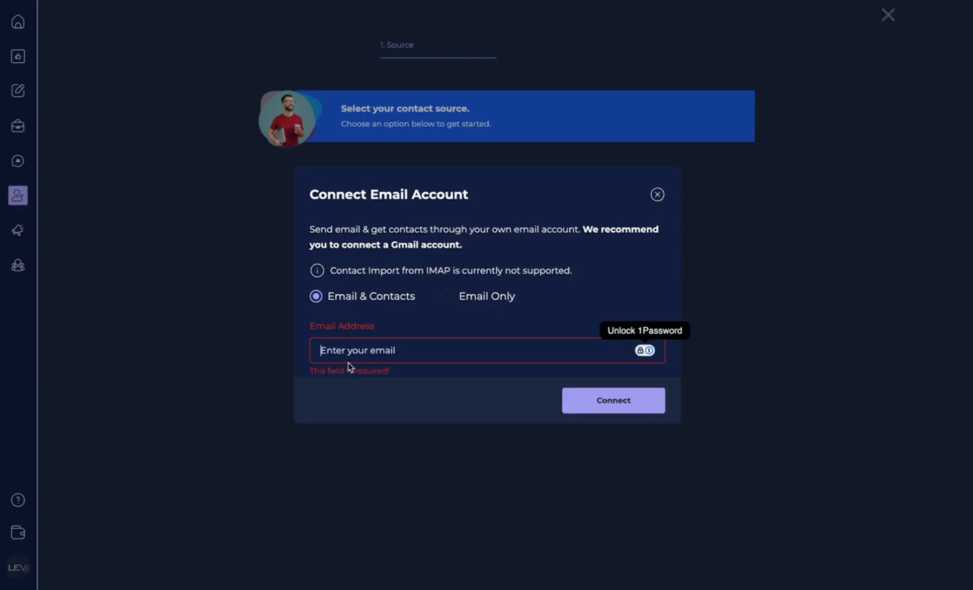
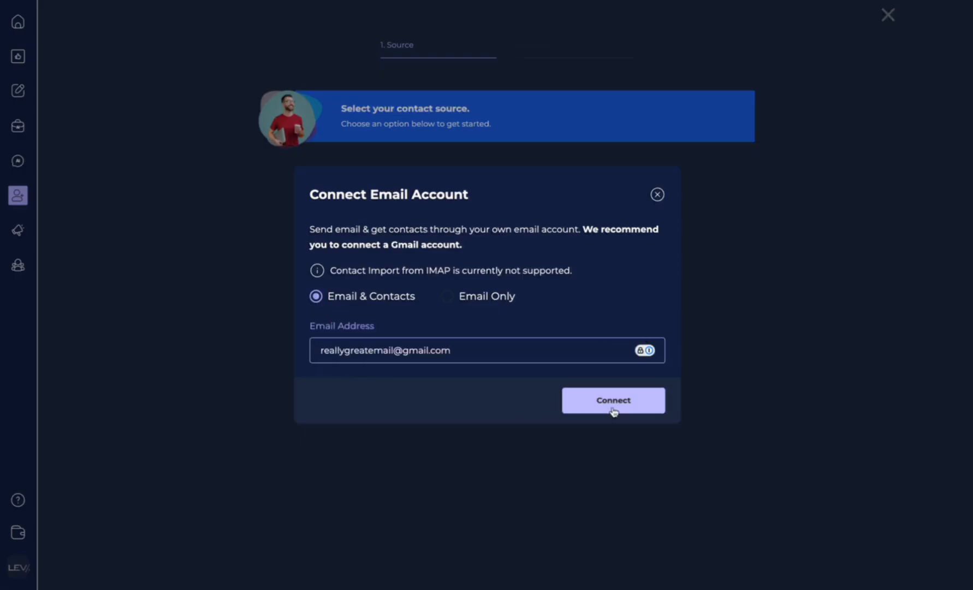
left_click(656, 194)
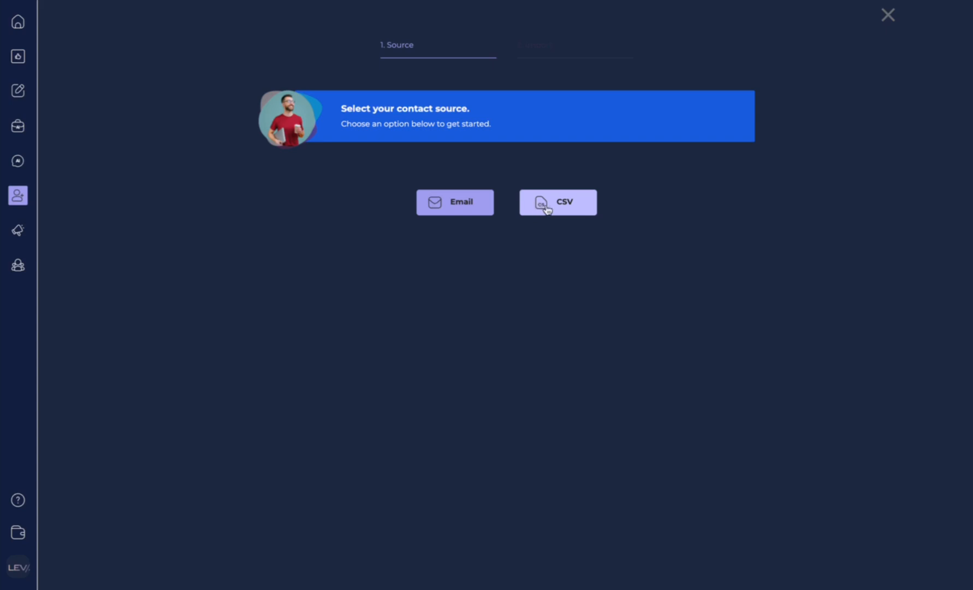
Step: Load fake_contacts.csv as the CSV source for the contact import
left_click(555, 210)
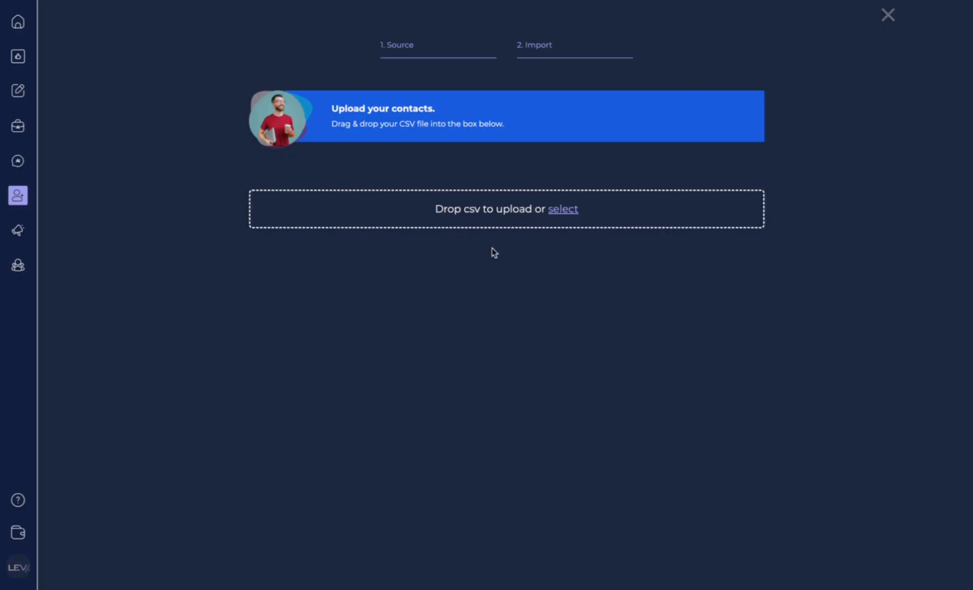
left_click(562, 214)
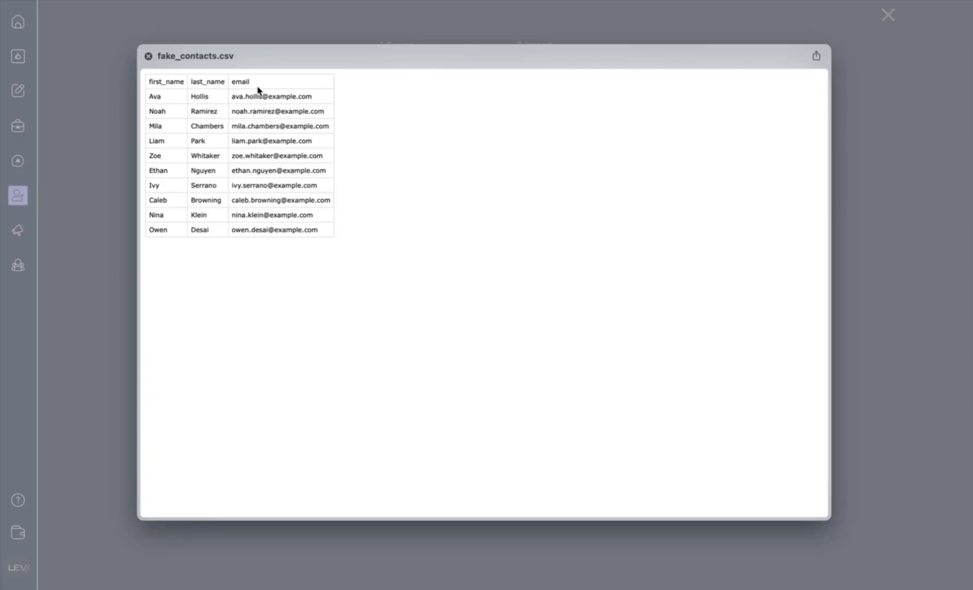
key("space")
left_click(776, 476)
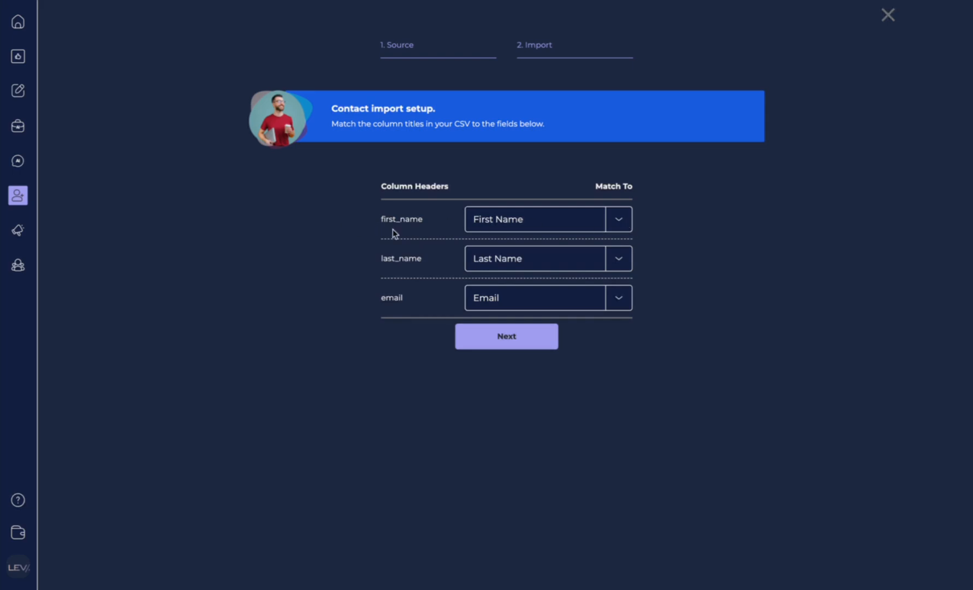
Step: Keep first_name, last_name and email mapped to First Name, Last Name and Email, then proceed to preview
left_click(624, 224)
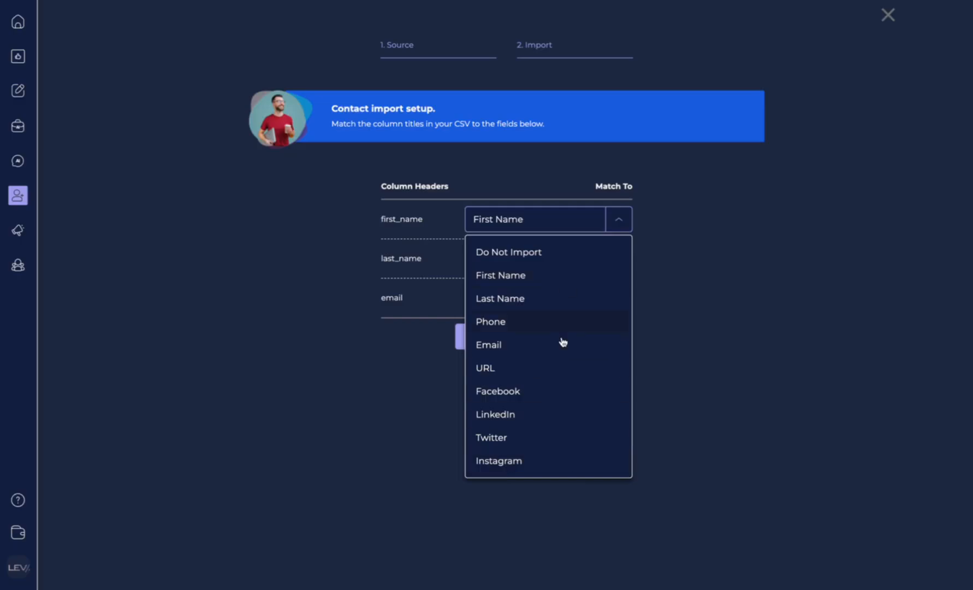
left_click(730, 224)
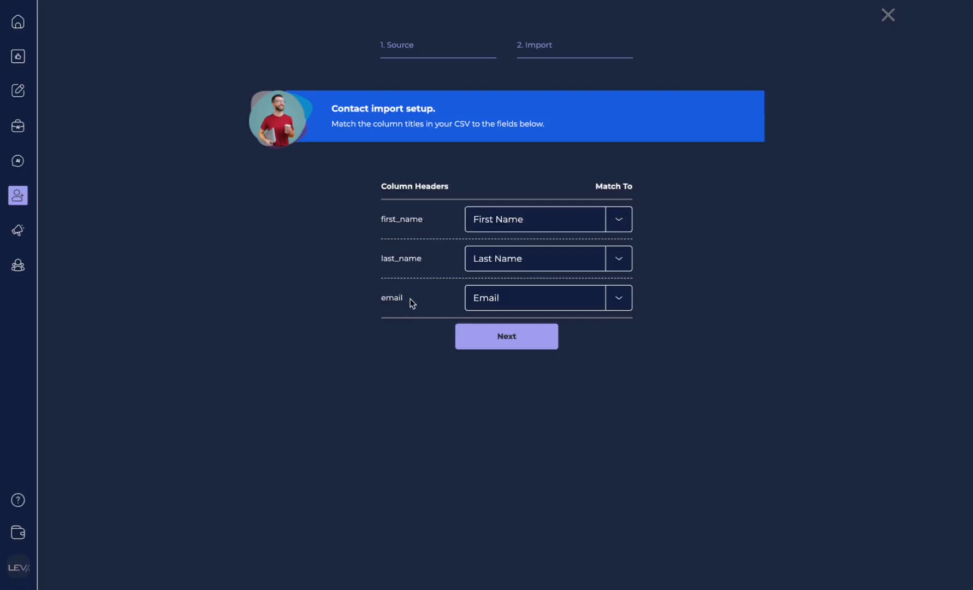
left_click(628, 221)
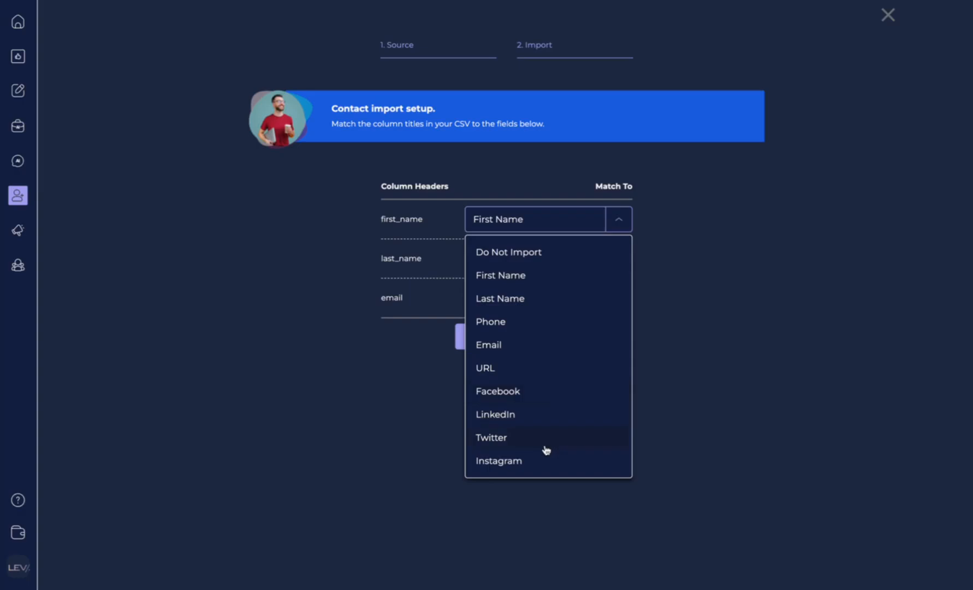
left_click(618, 224)
left_click(618, 224)
left_click(336, 252)
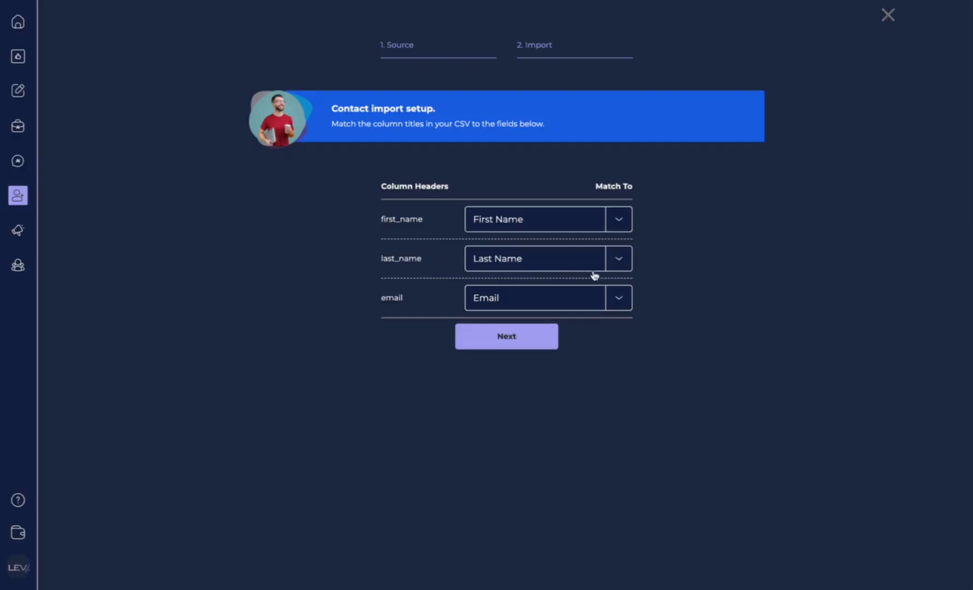
left_click(620, 267)
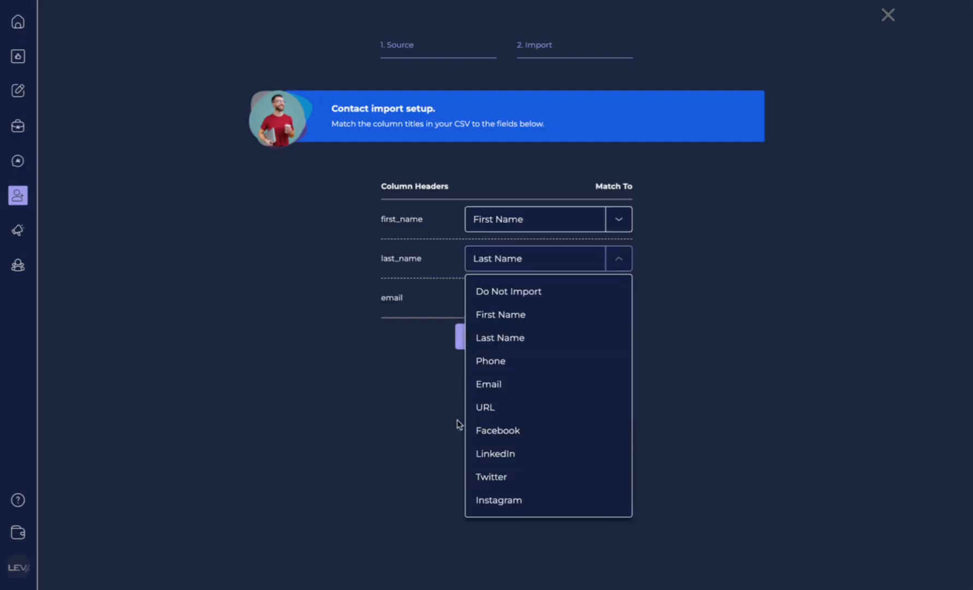
left_click(396, 425)
left_click(629, 297)
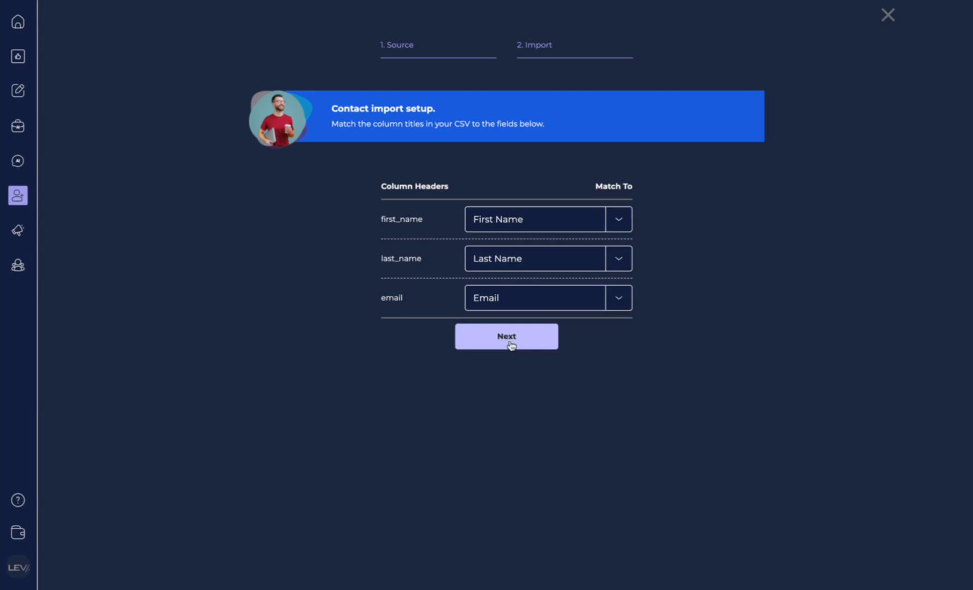
left_click(510, 342)
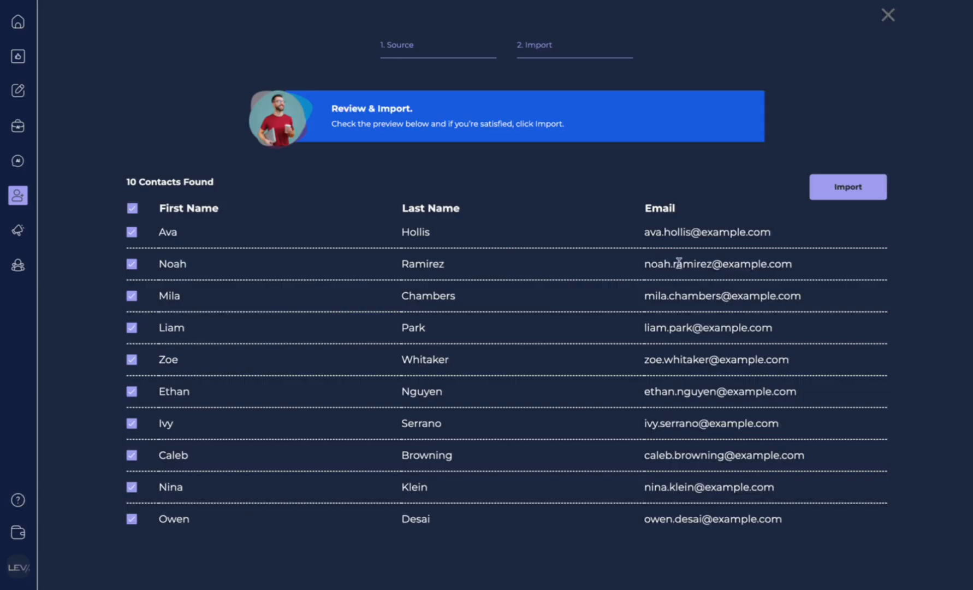
Step: Import the 10 previewed contacts into a new list named 'New Contact List'
left_click(864, 192)
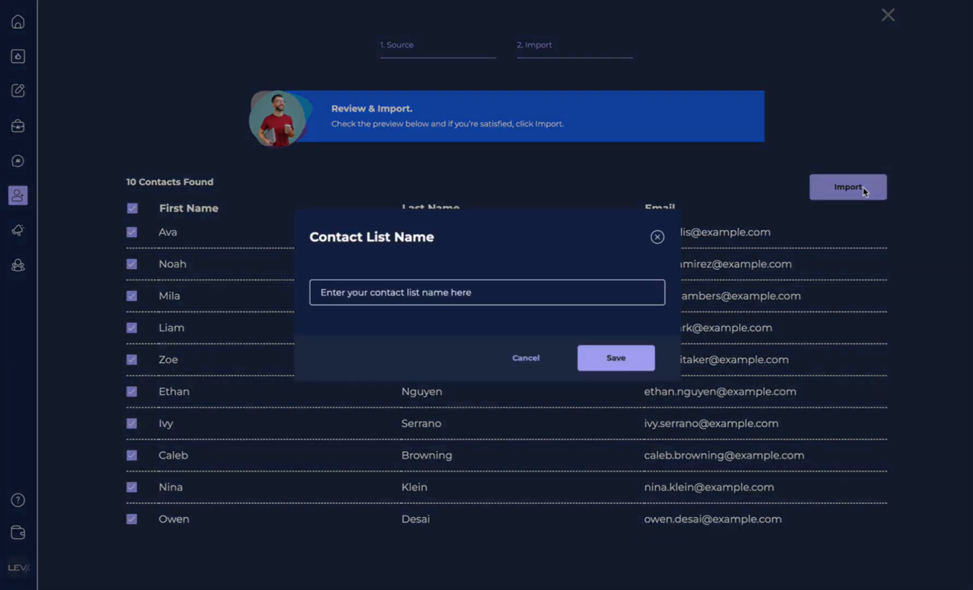
left_click(382, 291)
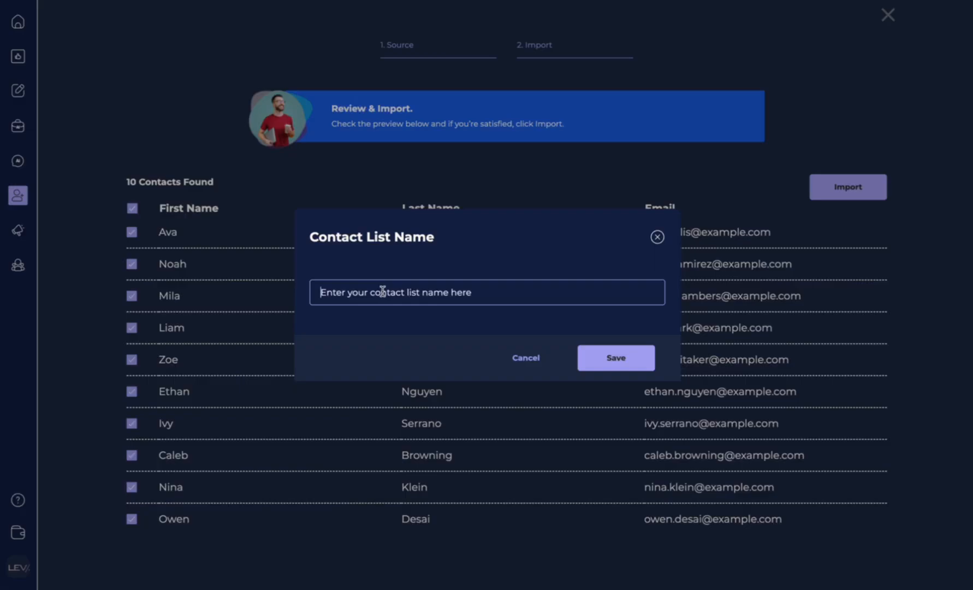
type("New Contact List")
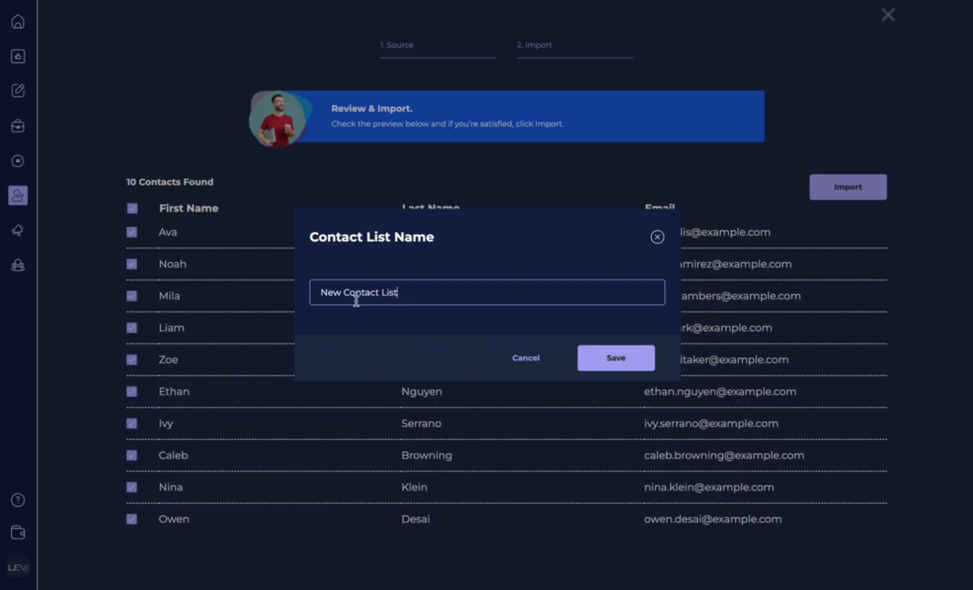
left_click(624, 362)
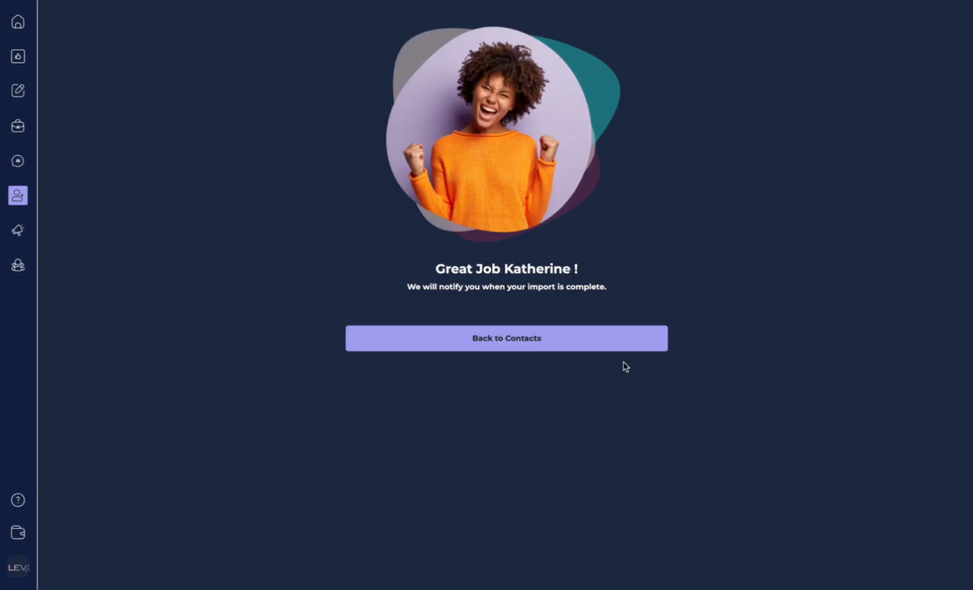
Step: Open My Contacts and view the top imported contact's profile
mouse_move(29, 202)
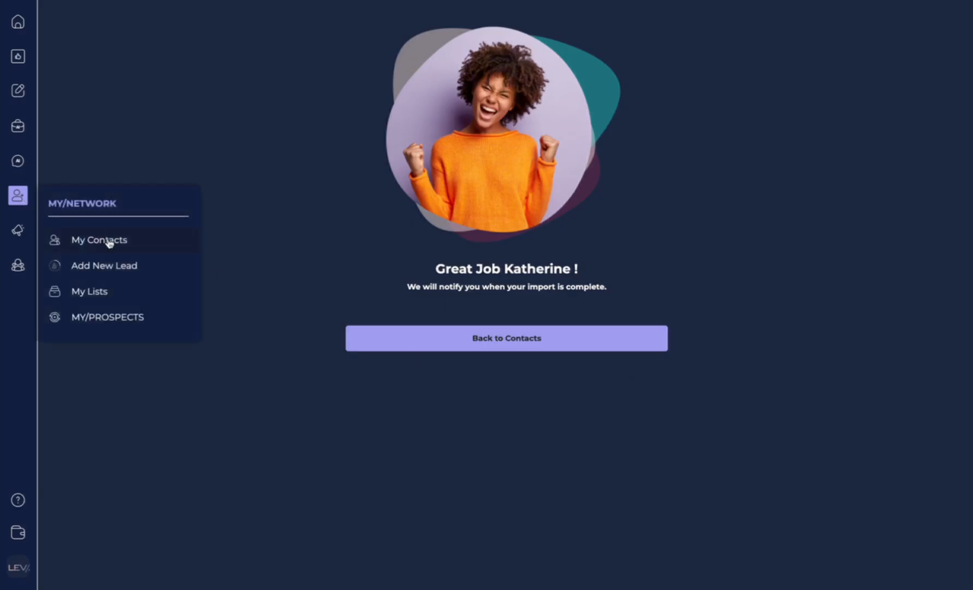
left_click(109, 243)
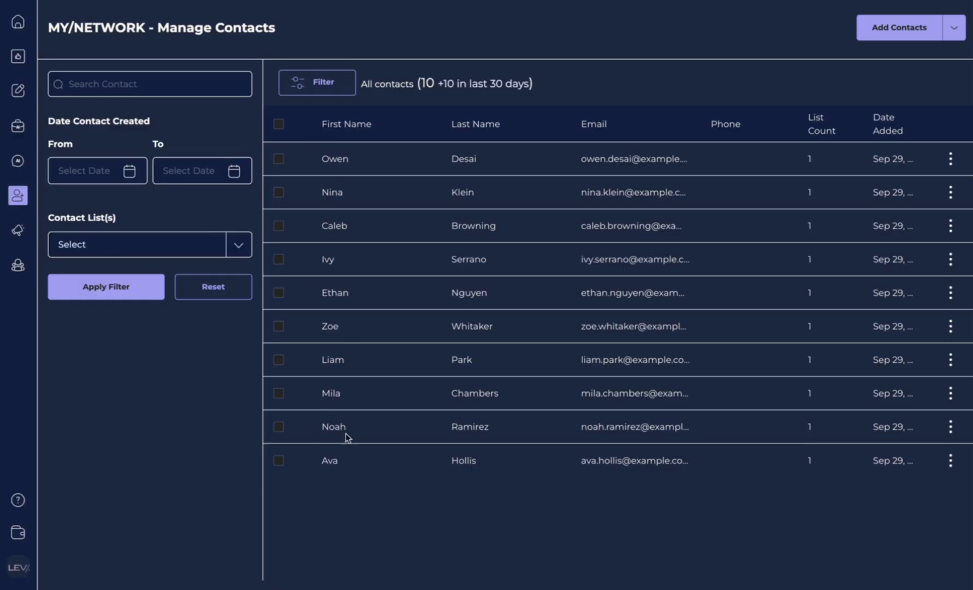
left_click(638, 158)
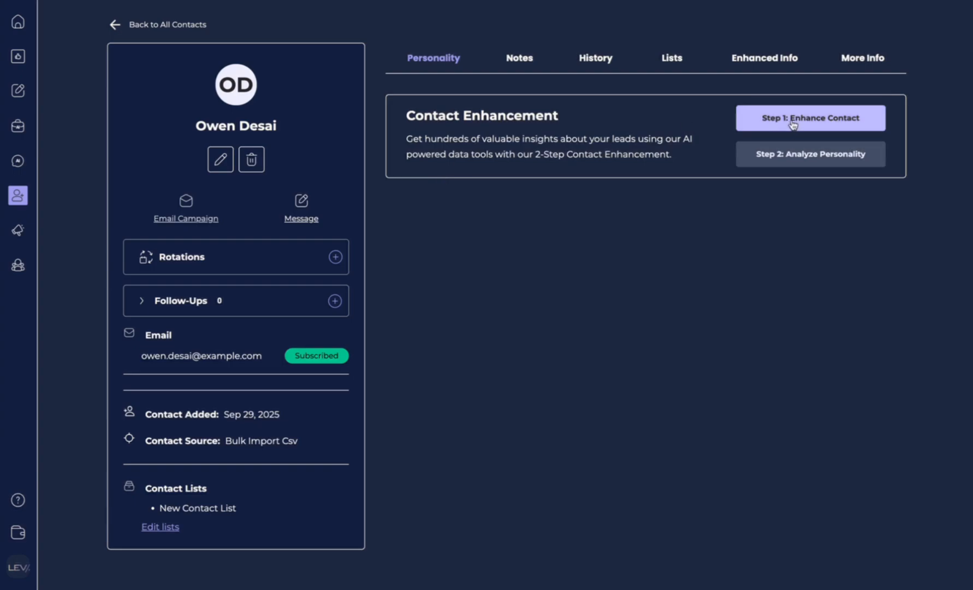
mouse_move(18, 196)
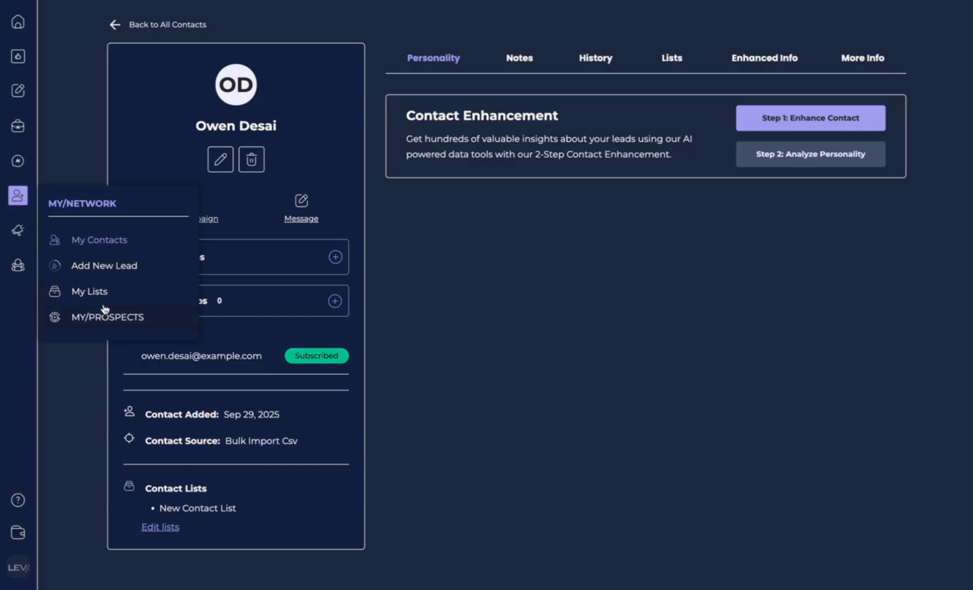
Step: Create an empty list 'New List For Demo' in My Lists and return to the lists overview
left_click(90, 292)
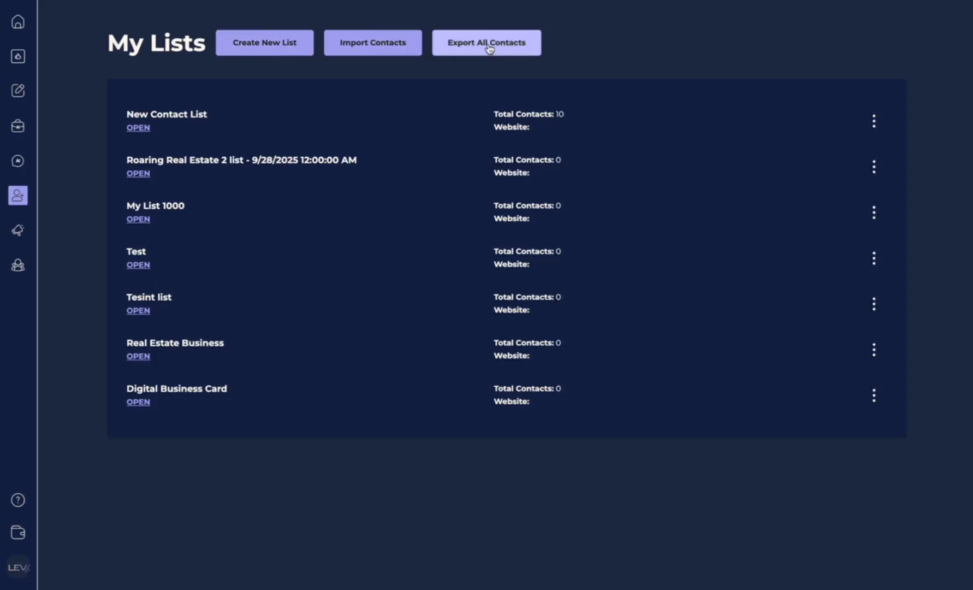
left_click(240, 54)
left_click(400, 302)
type("New List For Demo")
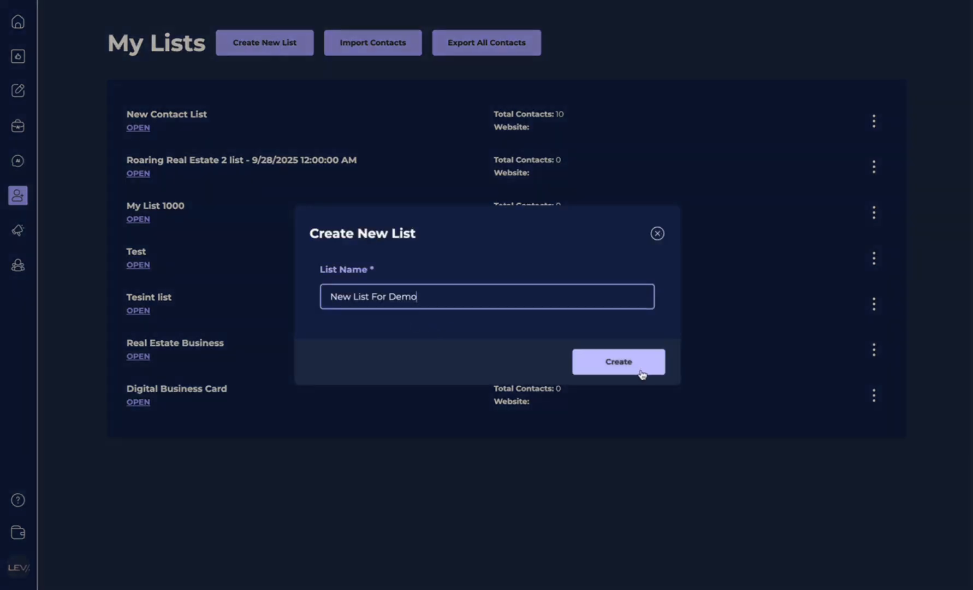
left_click(638, 372)
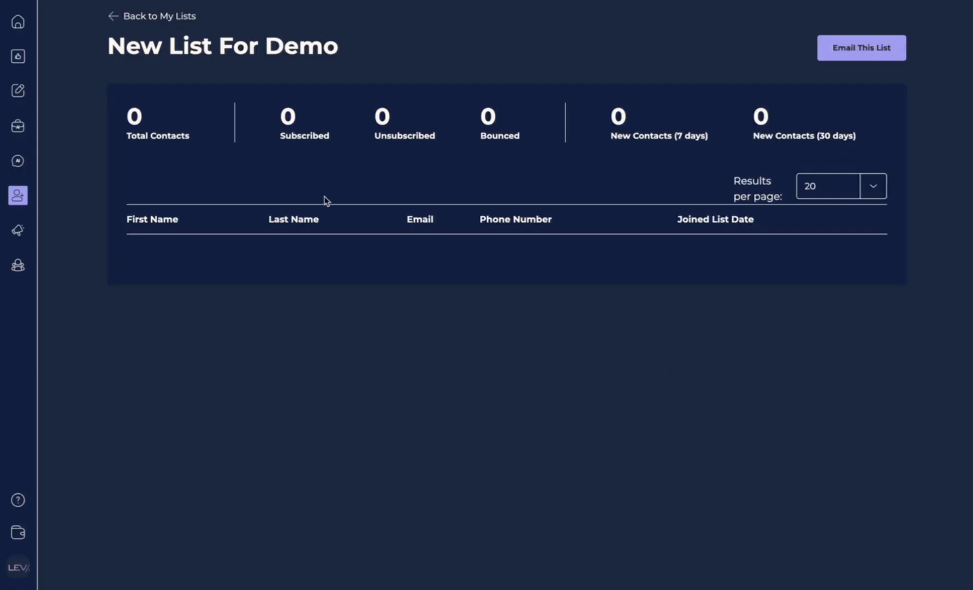
left_click(118, 21)
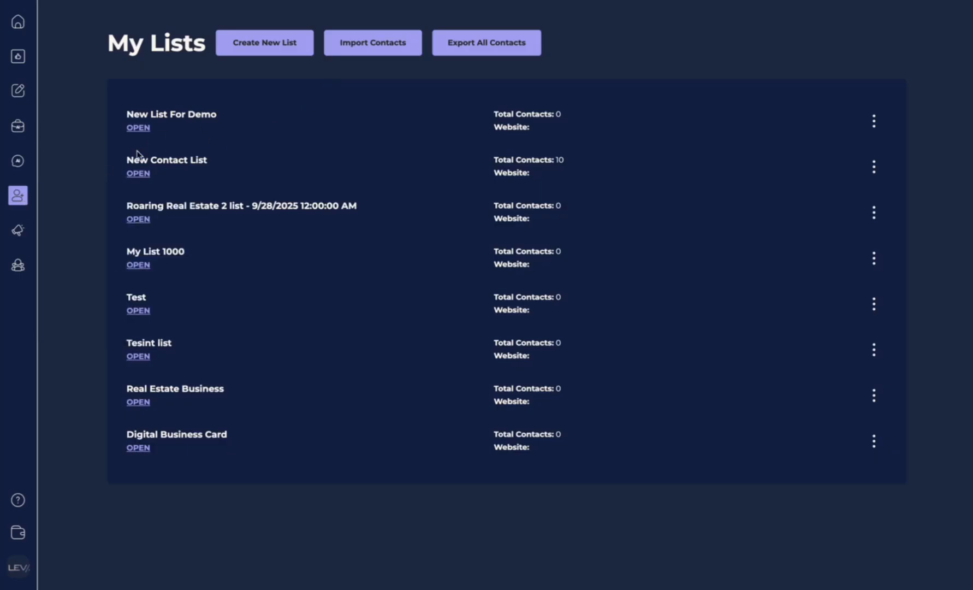
Step: Add the second contact in My Contacts to the New List For Demo list
left_click(16, 197)
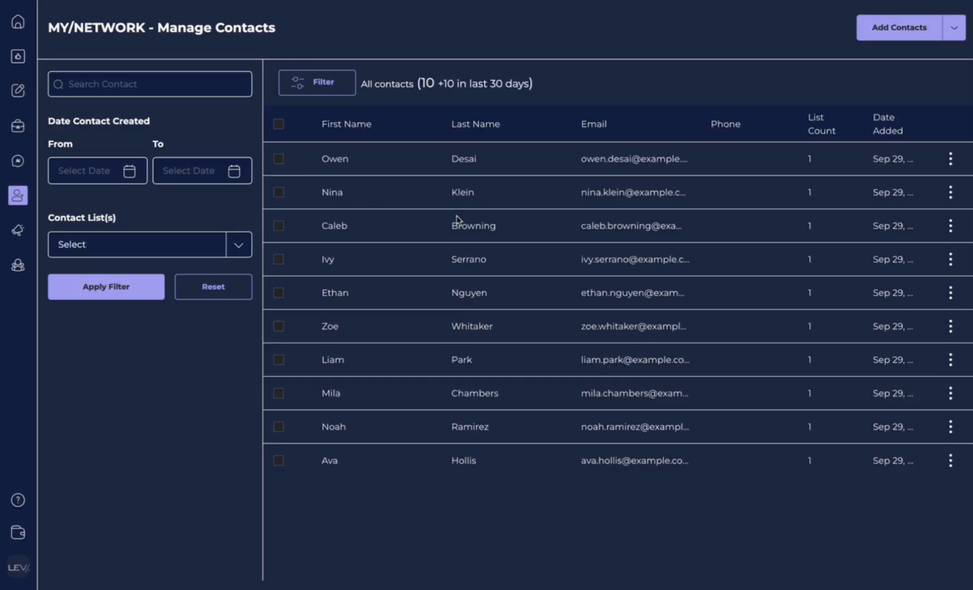
left_click(598, 190)
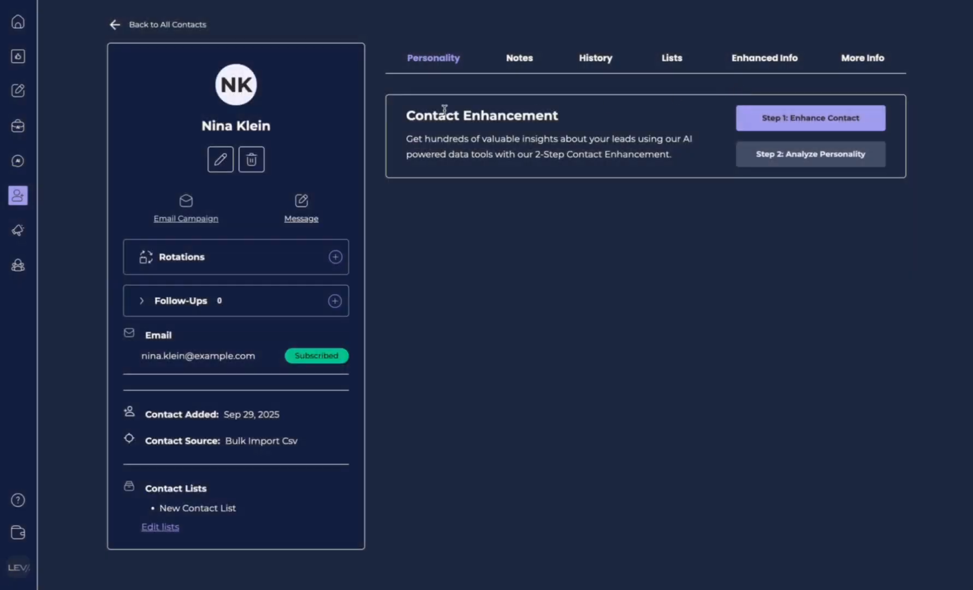
left_click(673, 60)
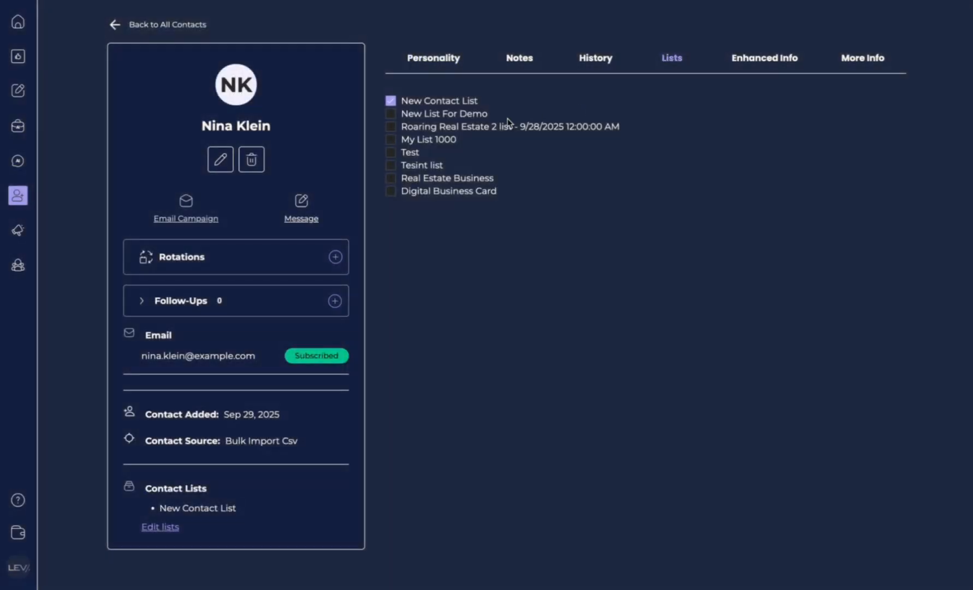
left_click(391, 115)
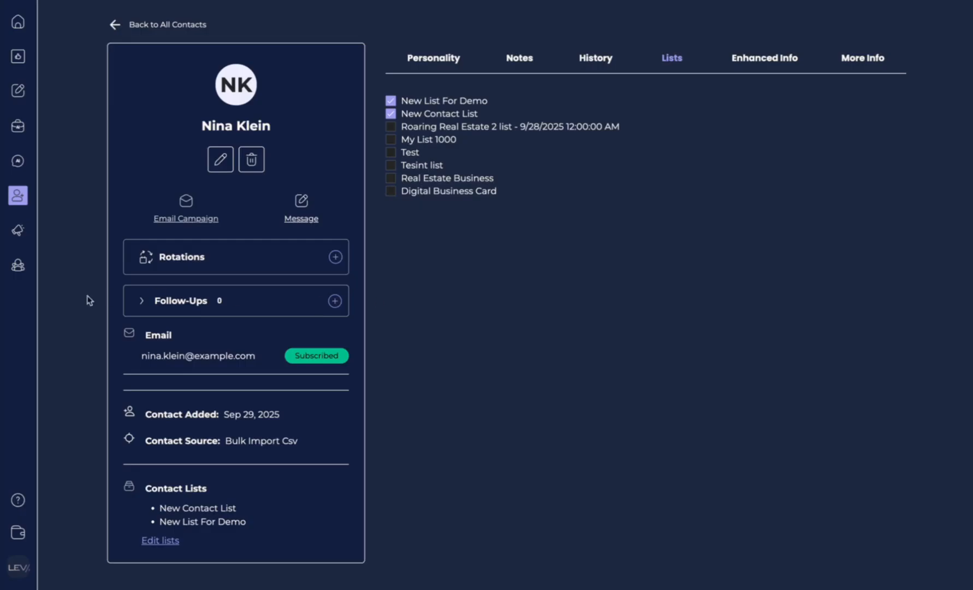
mouse_move(21, 235)
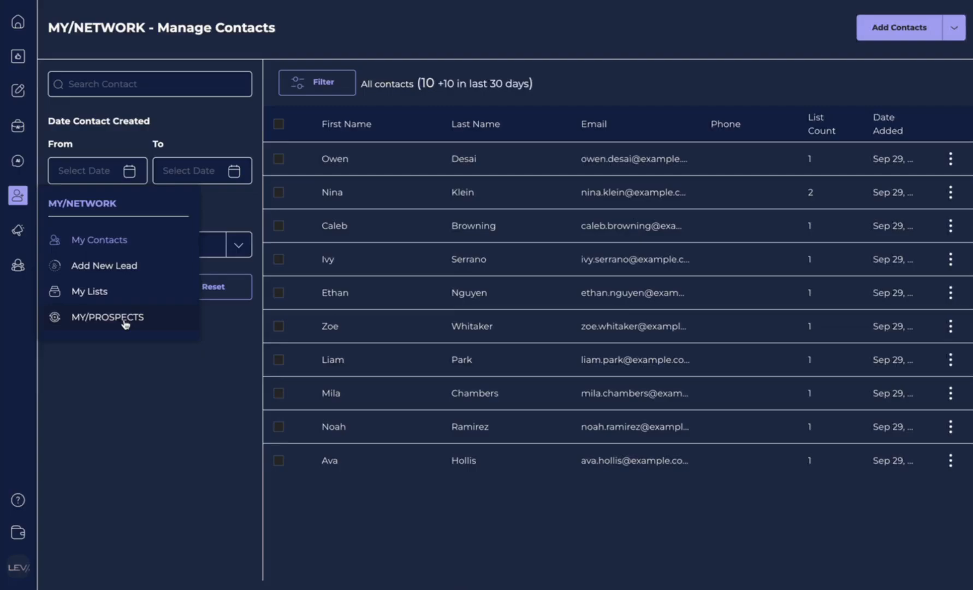
Step: Set the MY/PROSPECTS target location to Miami, Florida, United States
left_click(126, 319)
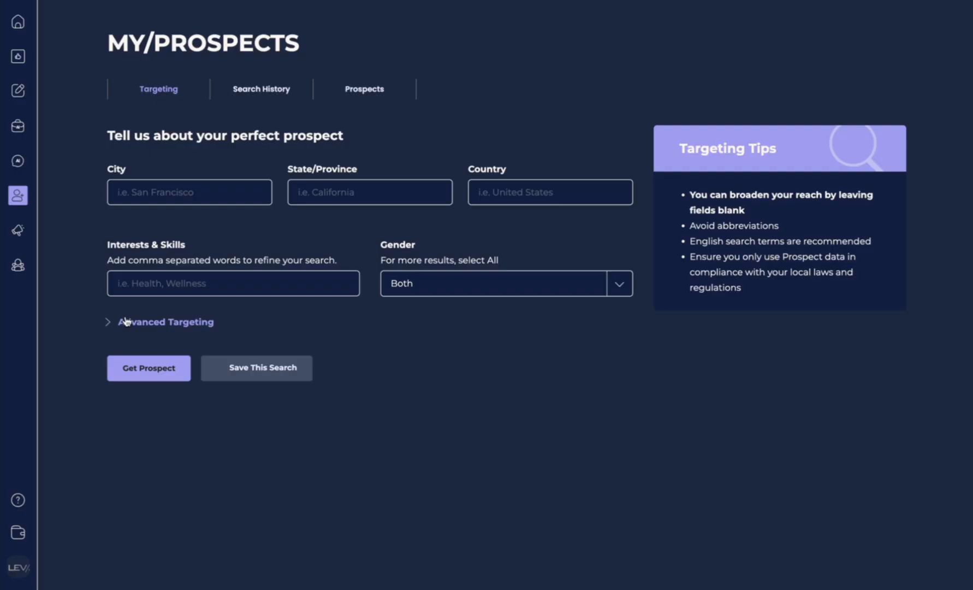
left_click(183, 191)
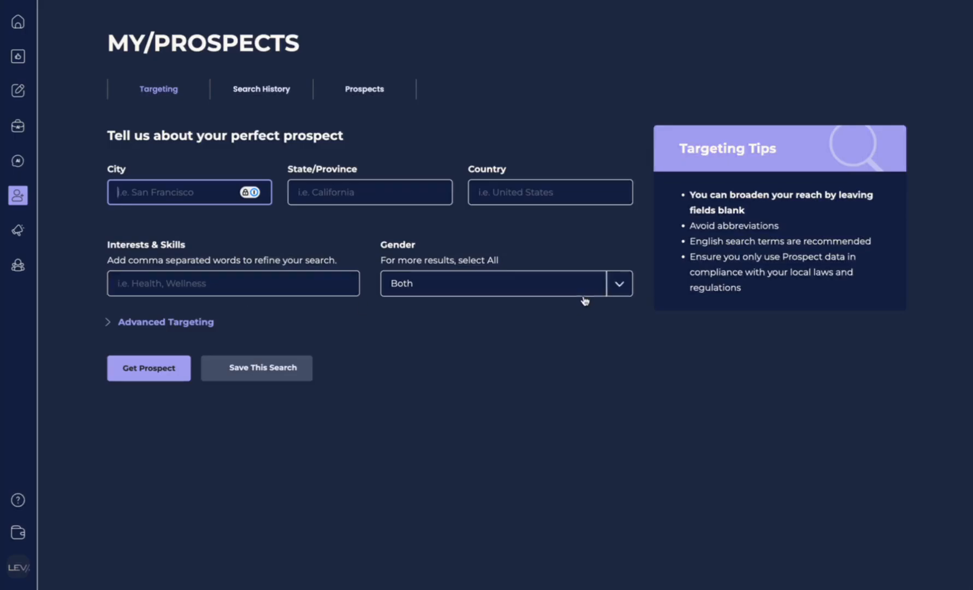
left_click(620, 283)
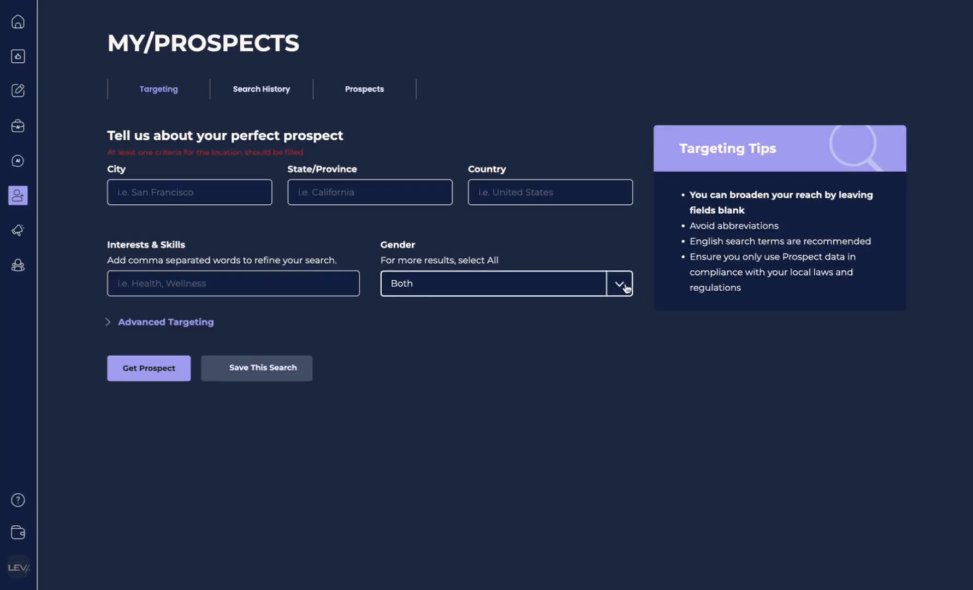
left_click(211, 203)
type("Miami")
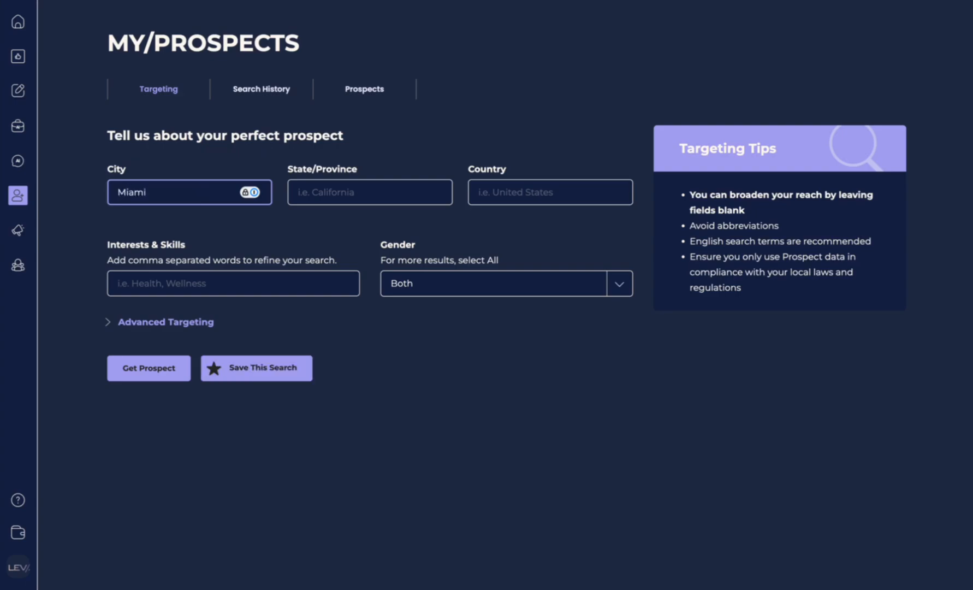
key("Tab")
type("F")
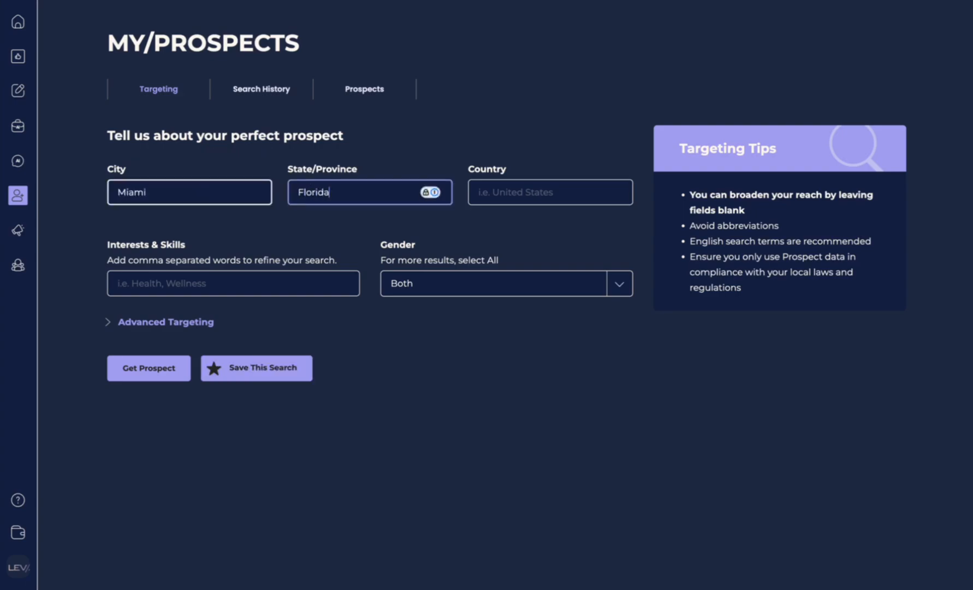
left_click(528, 194)
type("Unis")
key("BackSpace")
type("ted")
left_click(519, 221)
Step: Add Real Estate as the target interest
left_click(182, 292)
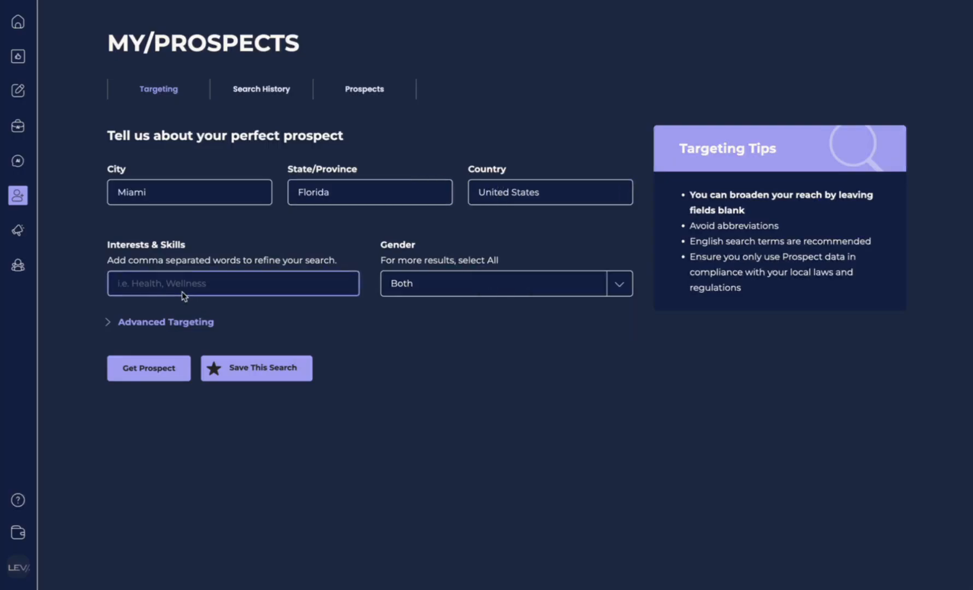
type("Rea")
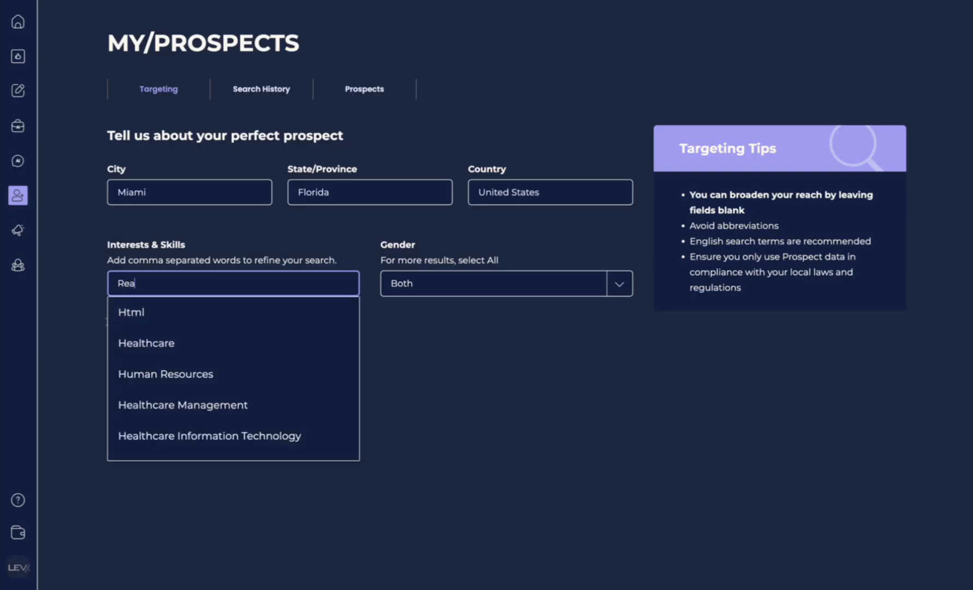
type("l est")
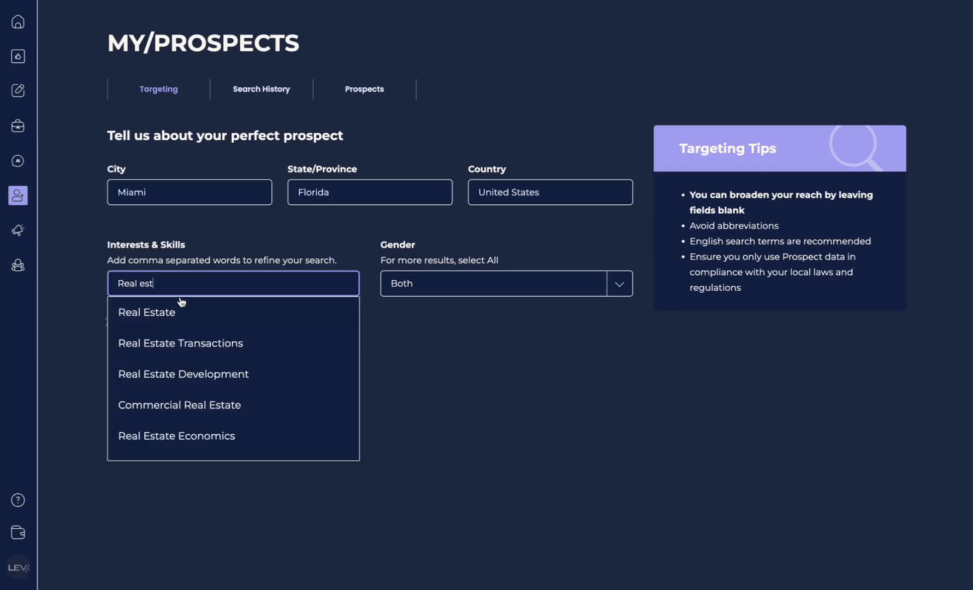
left_click(173, 316)
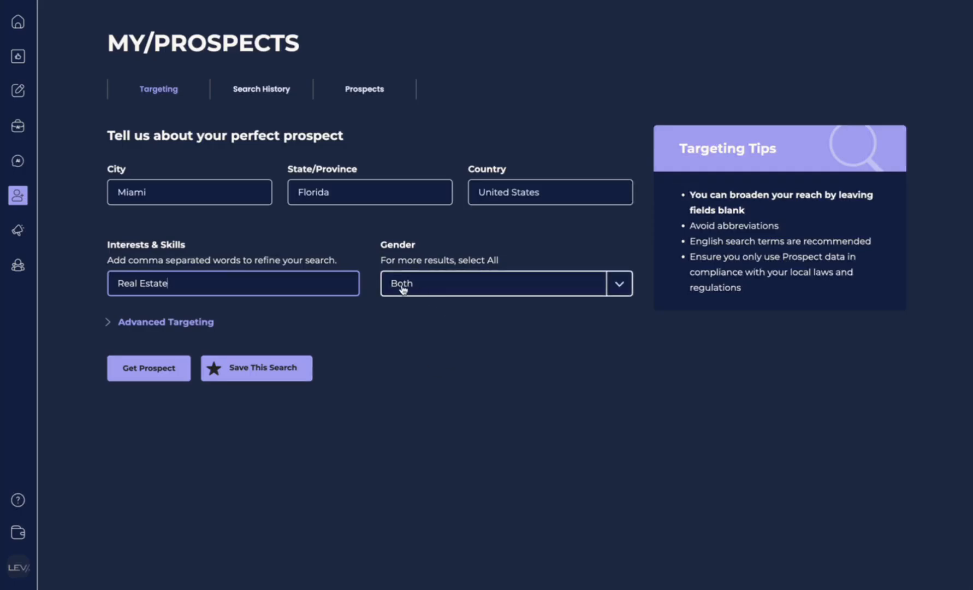
left_click(109, 322)
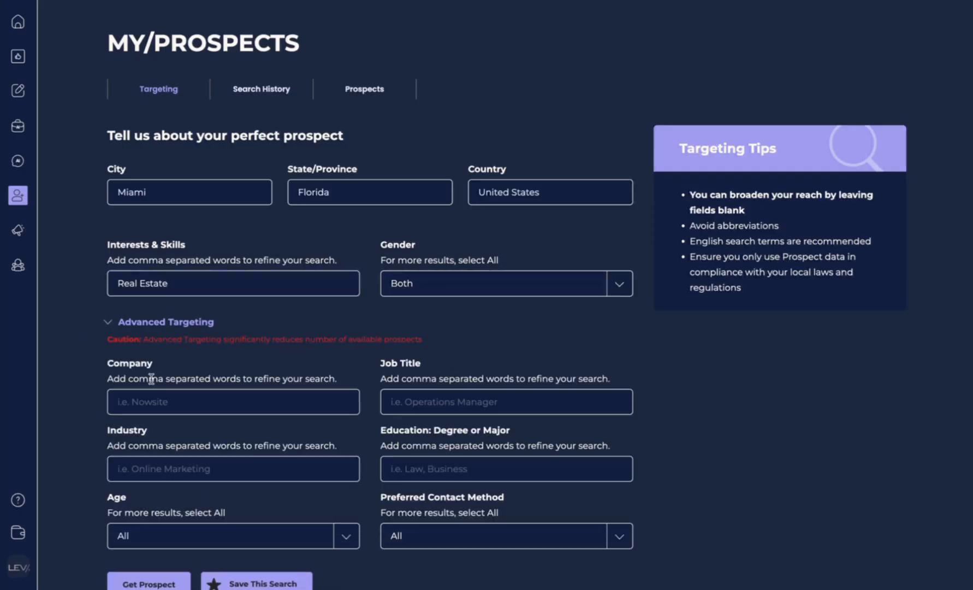
scroll(155, 392, "down", 1)
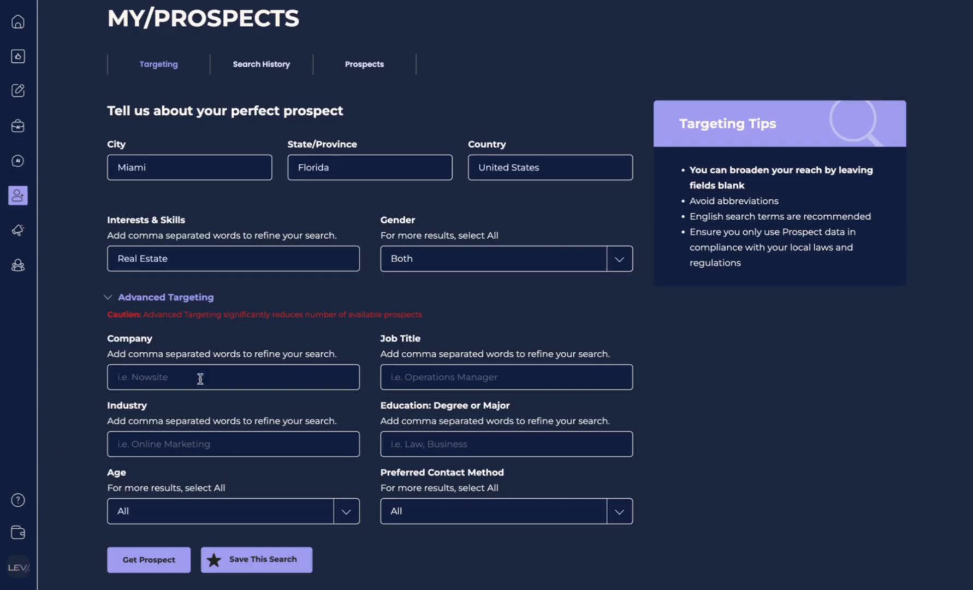
left_click(256, 371)
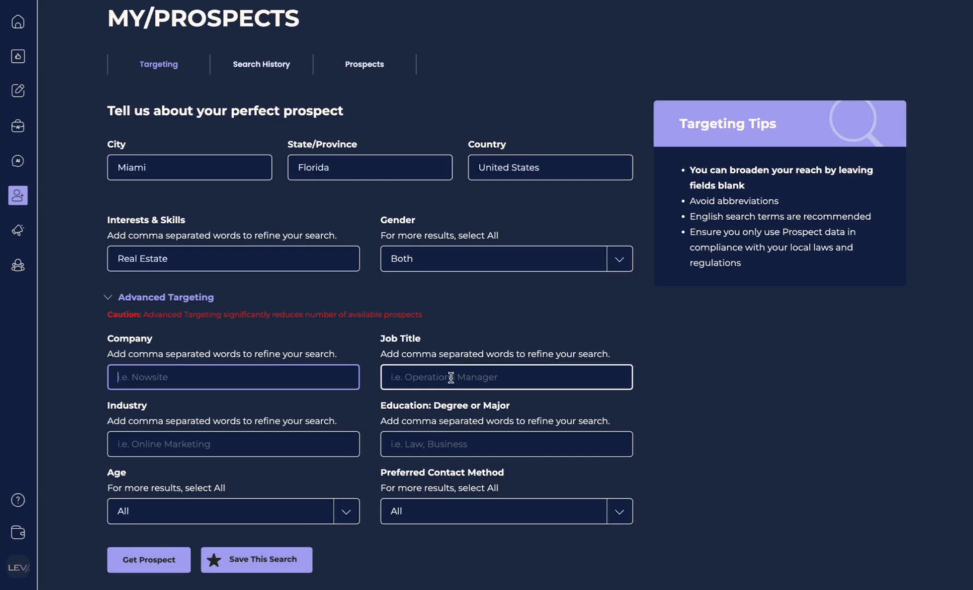
left_click(322, 449)
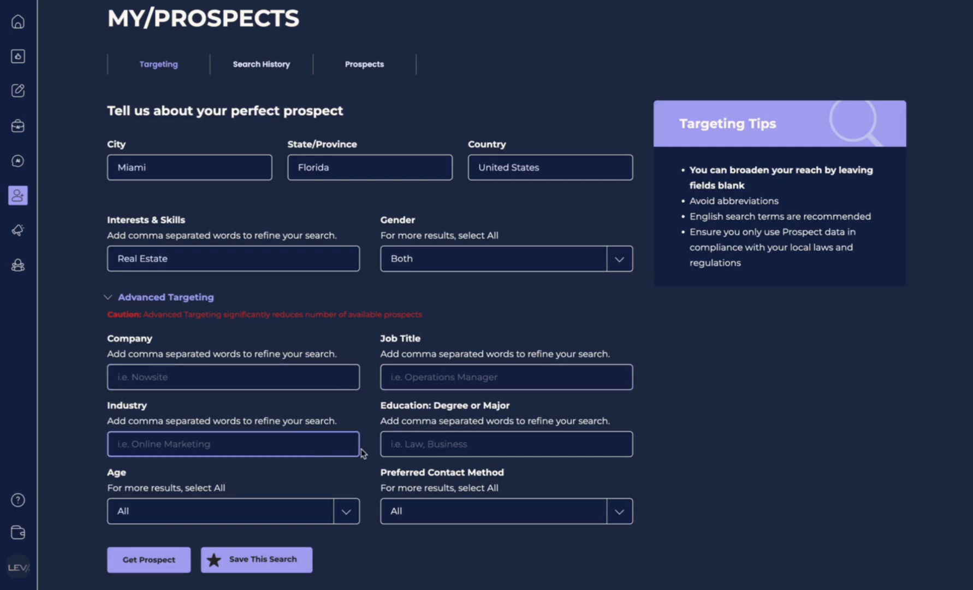
left_click(438, 444)
left_click(352, 511)
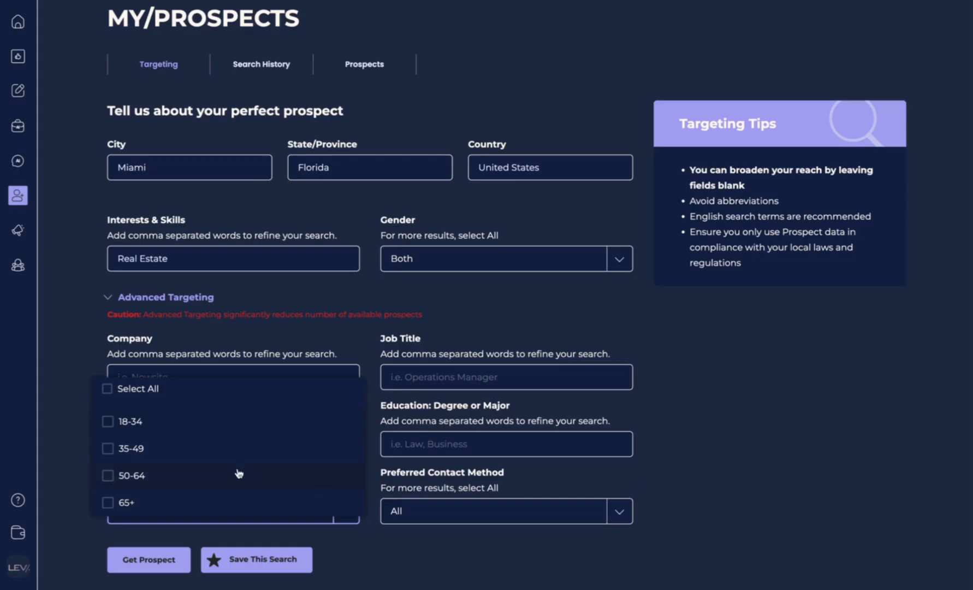
left_click(730, 466)
left_click(622, 508)
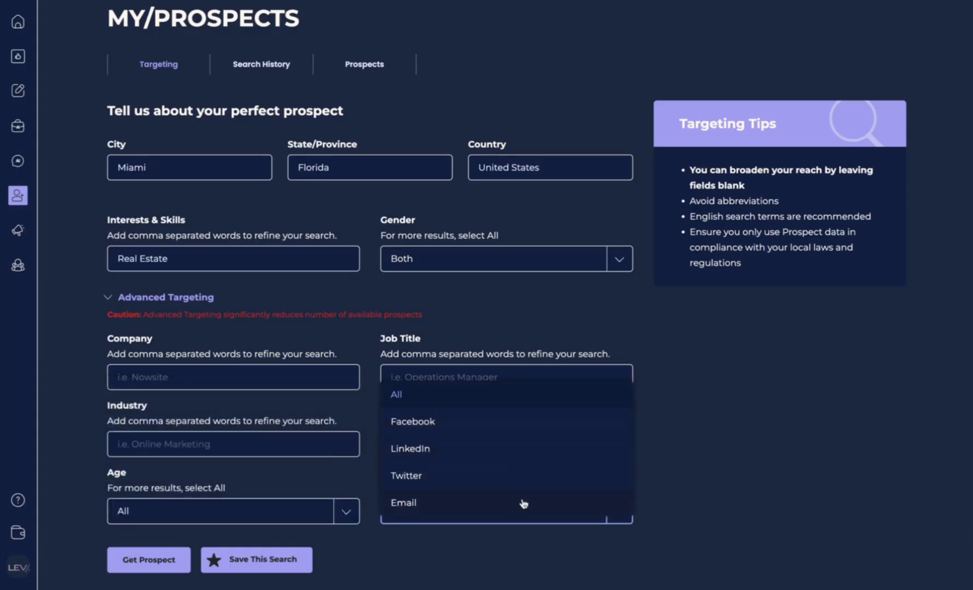
left_click(726, 447)
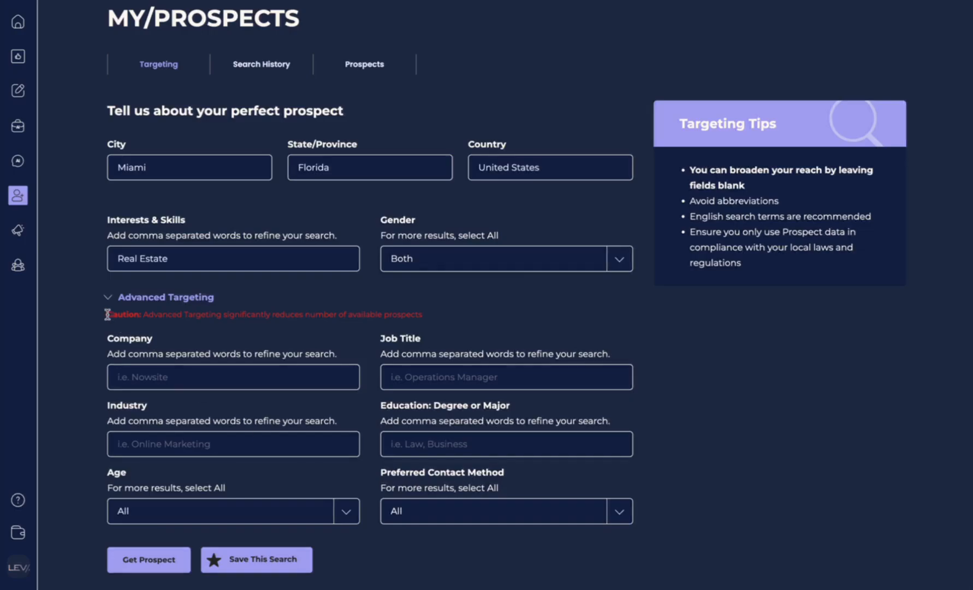
left_click_drag(107, 314, 385, 319)
left_click(355, 327)
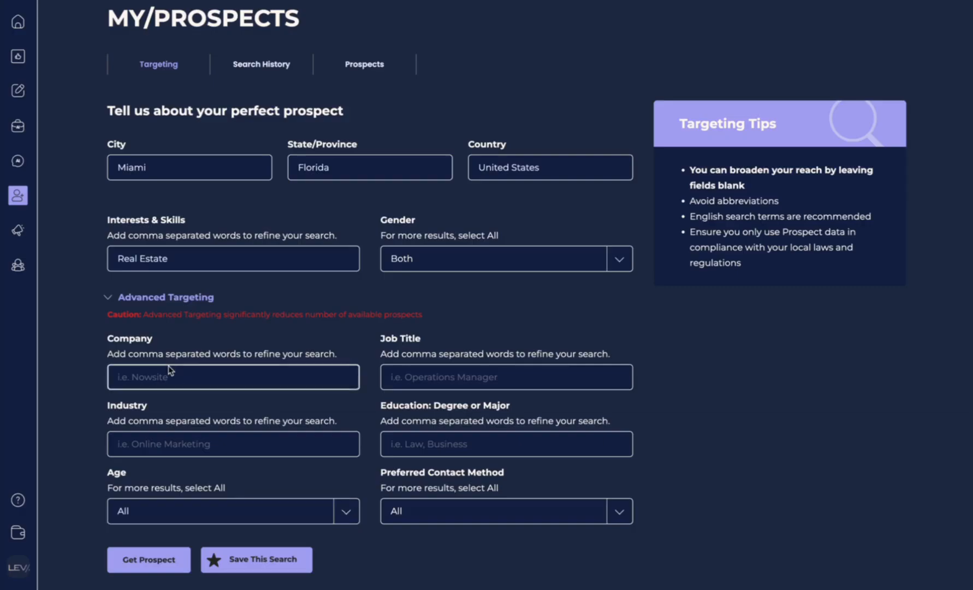
left_click(110, 300)
left_click(107, 325)
left_click(107, 326)
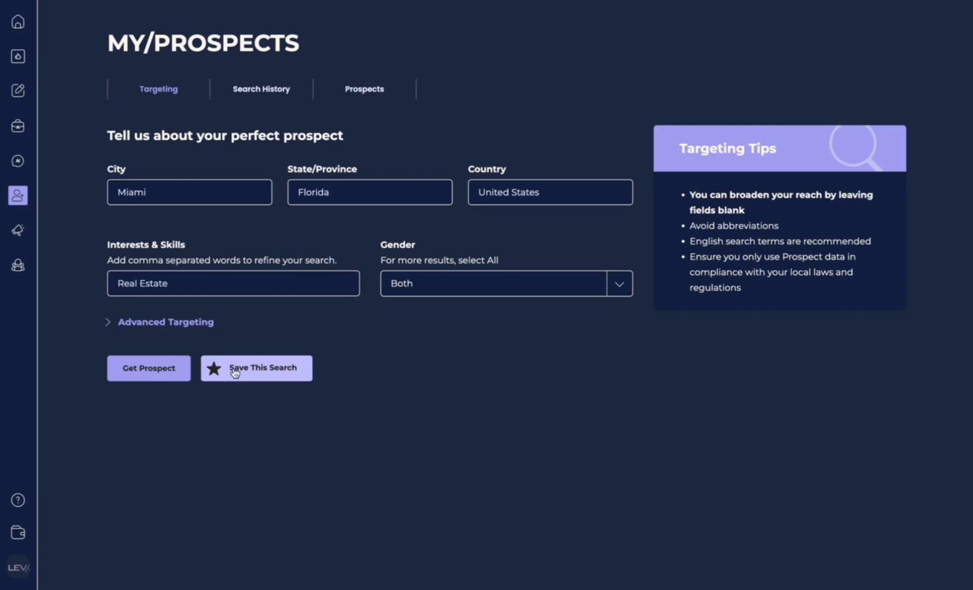
Step: Run Get Prospect on the Miami real-estate search criteria
left_click(144, 372)
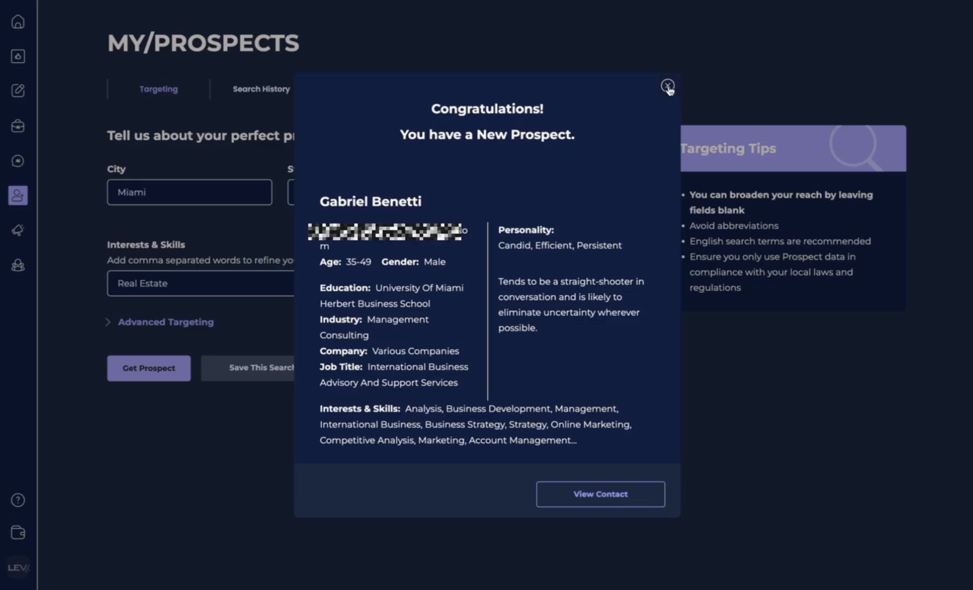
Step: Open the new prospect's contact page and look through the expanded Personality section
left_click(605, 497)
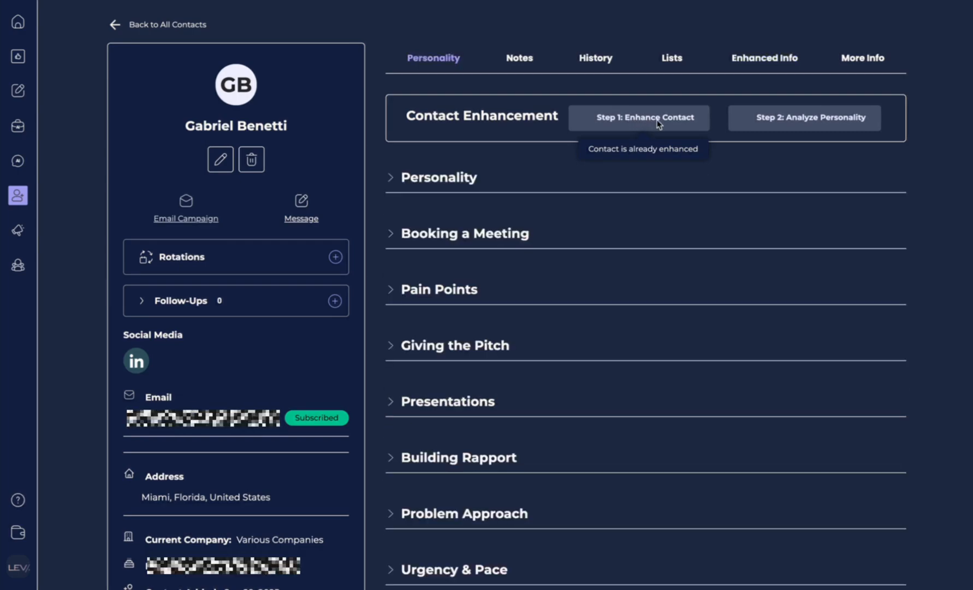
left_click(389, 177)
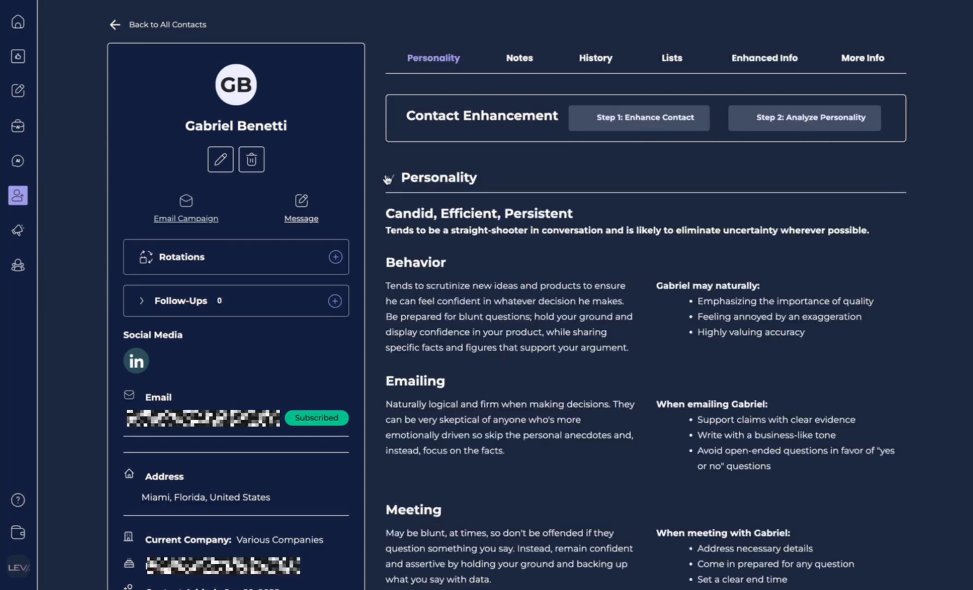
scroll(513, 401, "down", 10)
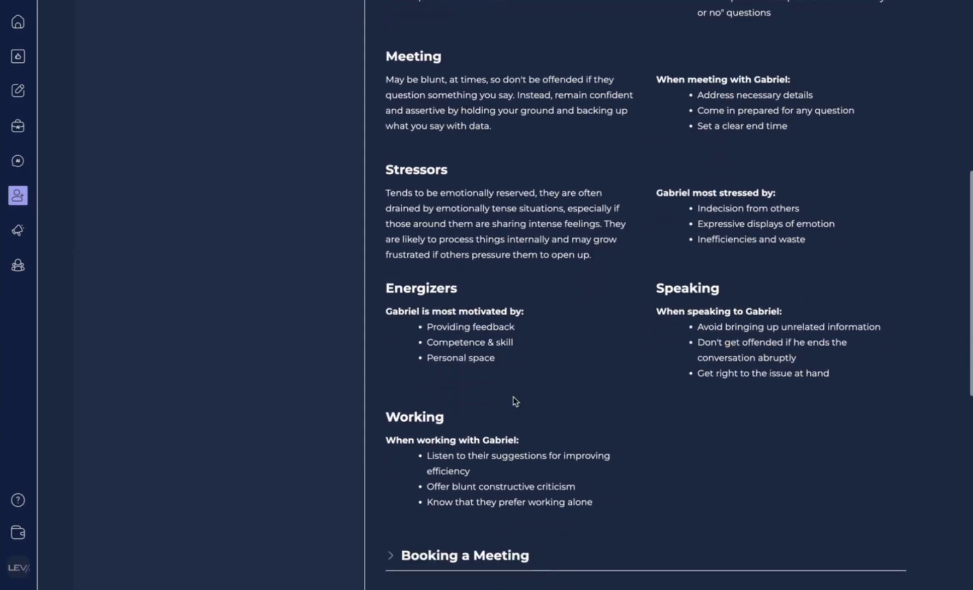
scroll(513, 402, "down", 3)
scroll(513, 401, "up", 15)
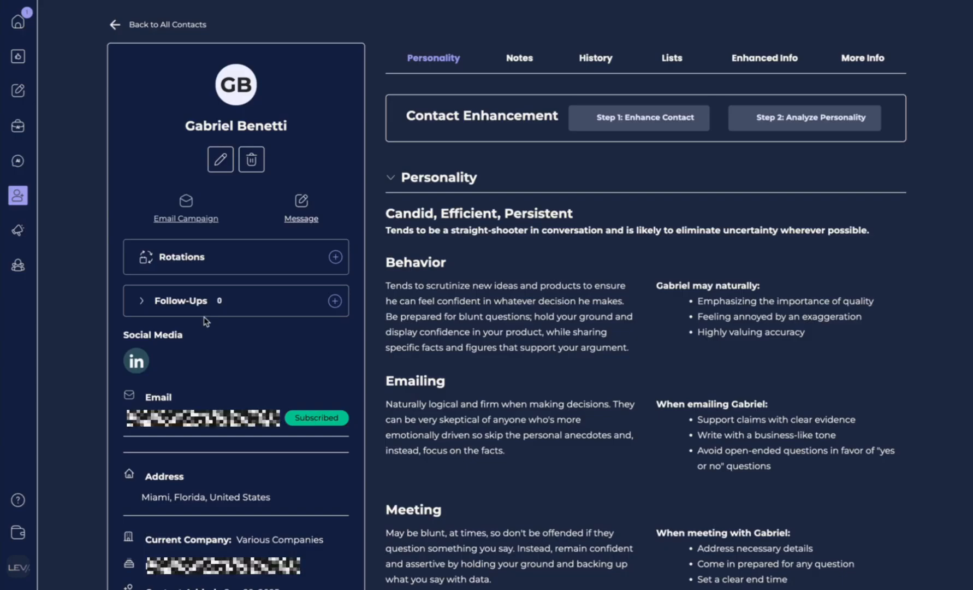
Step: Open MY/PROSPECTS Search History and check the saved search's criteria summary
mouse_move(18, 195)
left_click(105, 318)
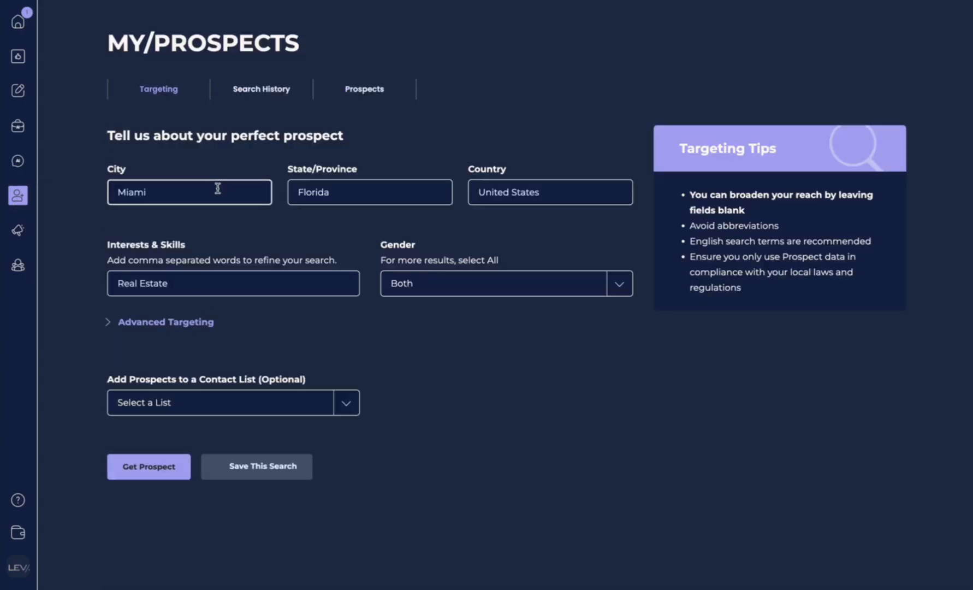
left_click(246, 97)
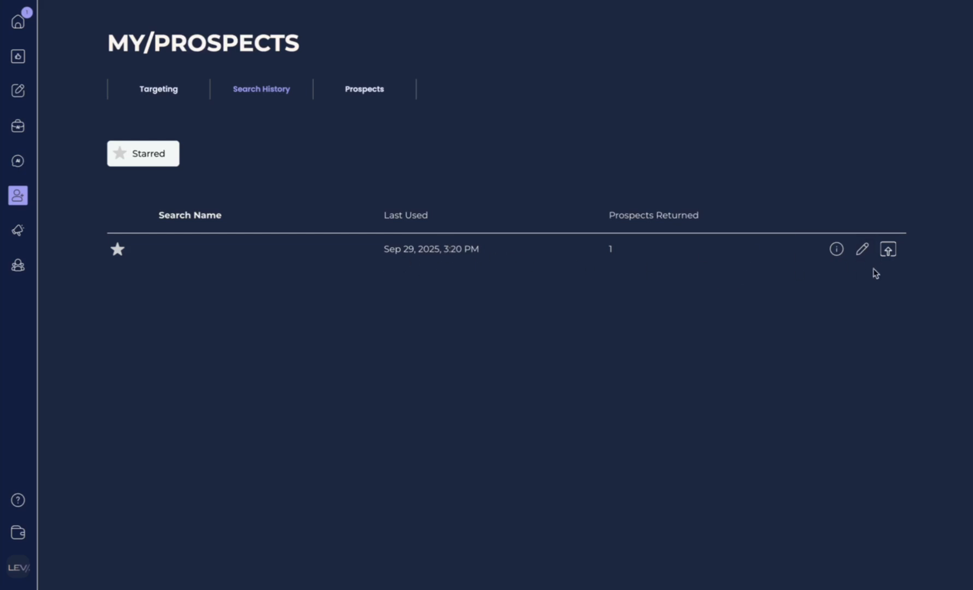
left_click(836, 250)
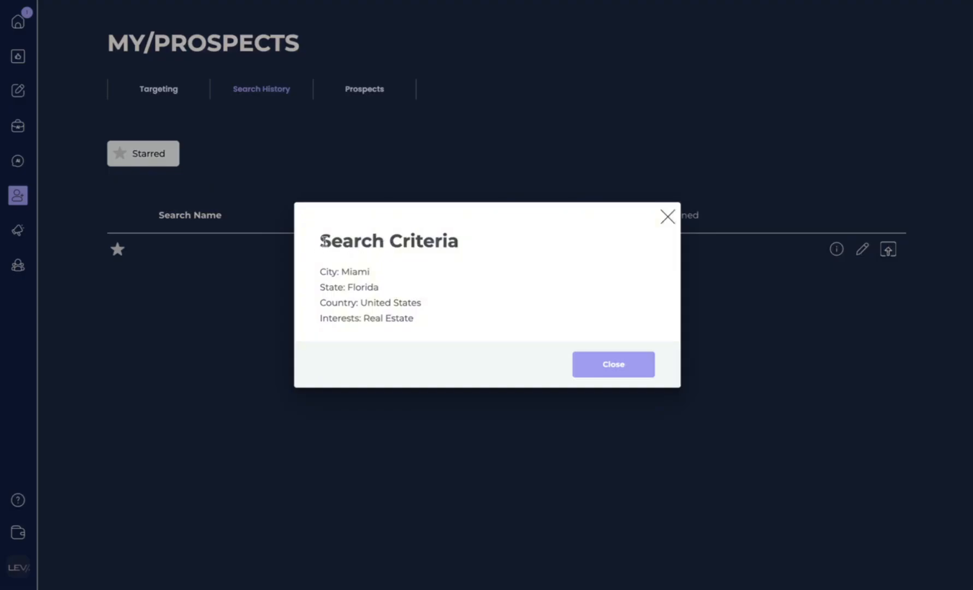
left_click(664, 224)
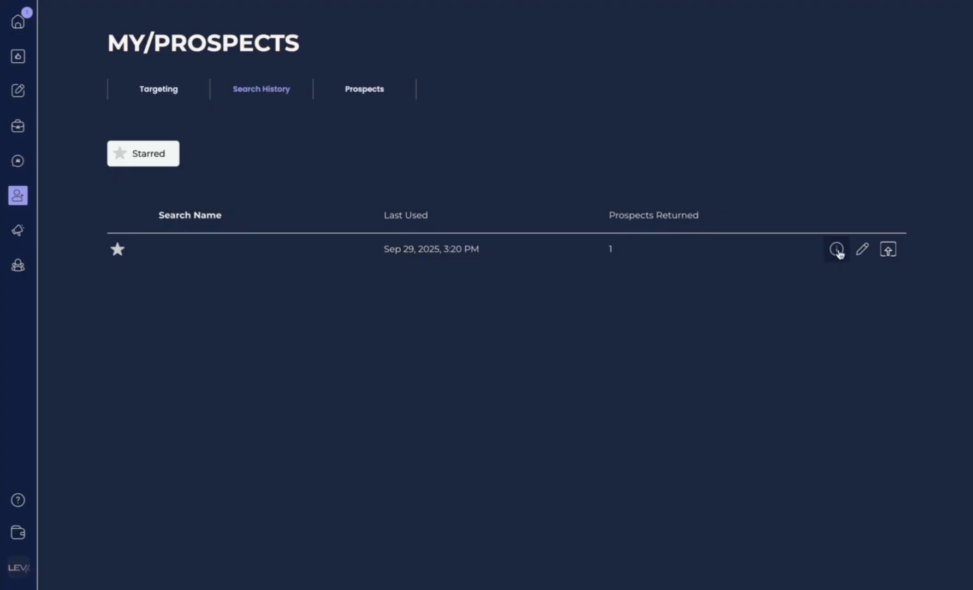
left_click(838, 251)
left_click(666, 217)
Step: Rename the saved search to 'Real Estate Miami'
left_click(862, 254)
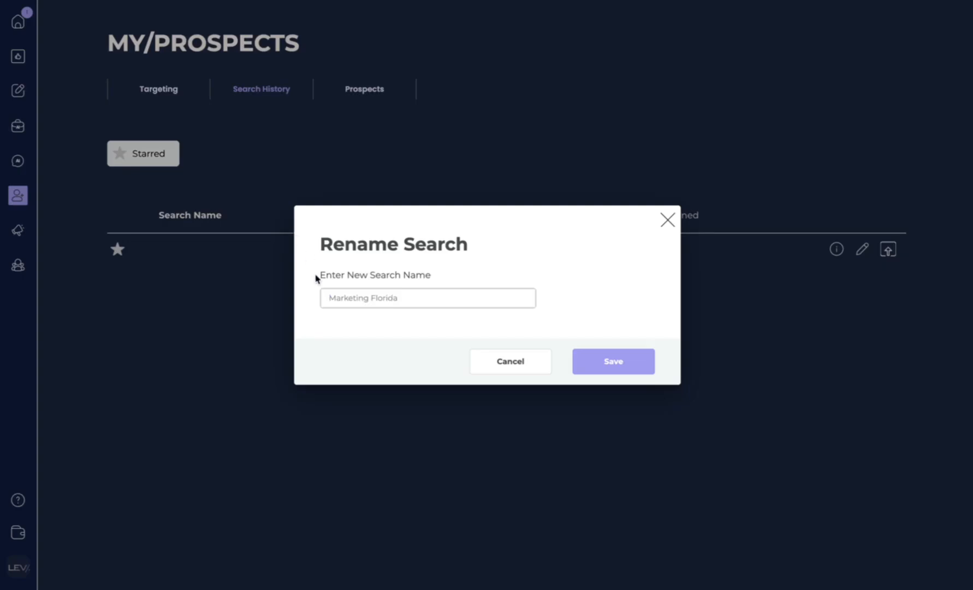
left_click(447, 301)
type("Real Estate Miami")
left_click(634, 363)
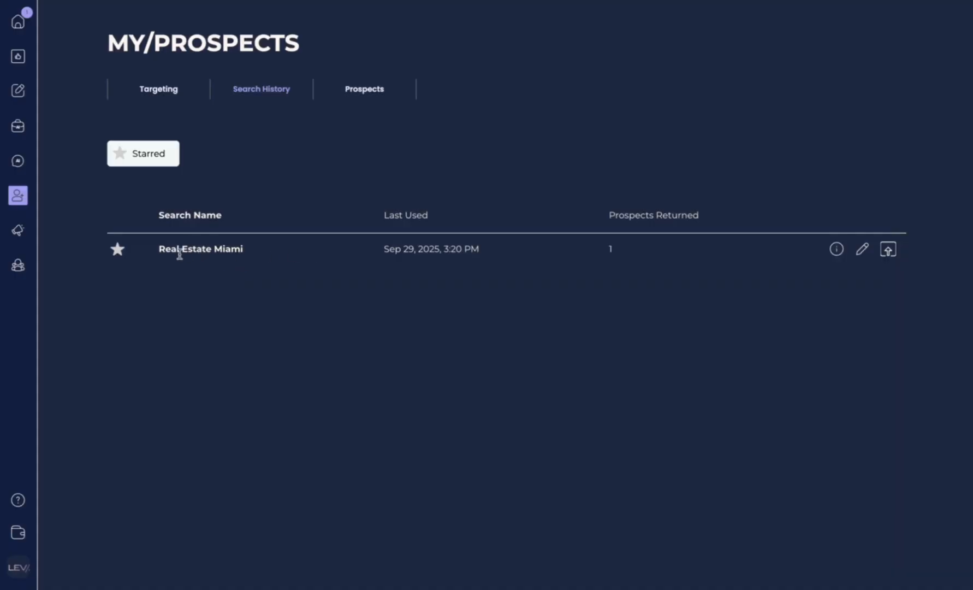
Step: Load the saved Real Estate Miami search, get a new Miami realtor prospect, and view their contact details
left_click(881, 256)
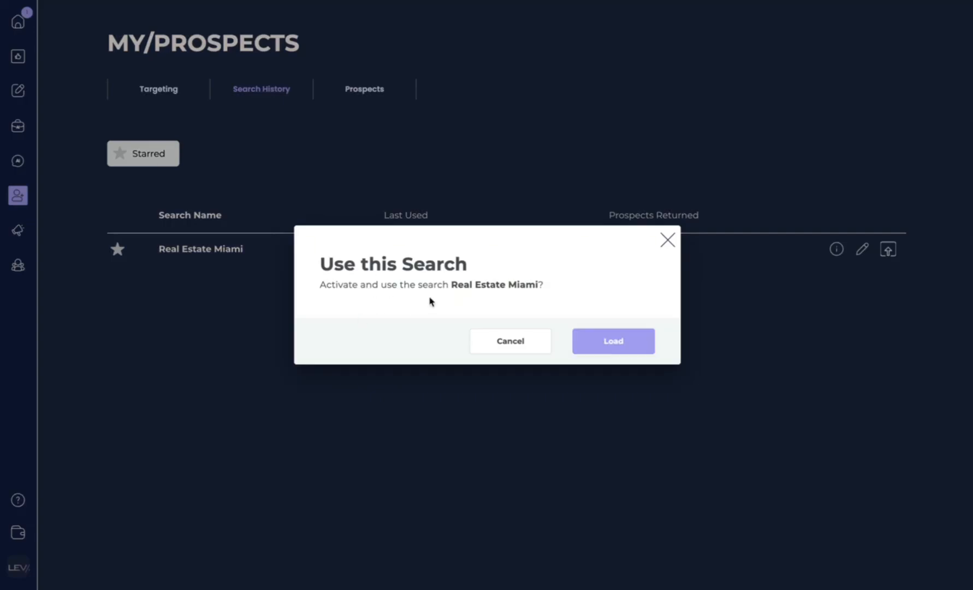
left_click(645, 344)
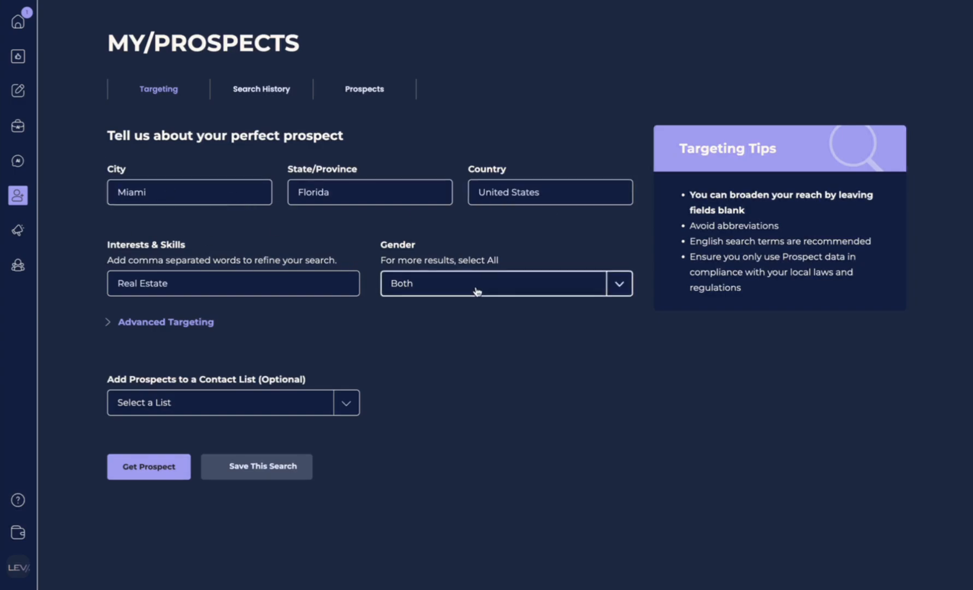
left_click(146, 463)
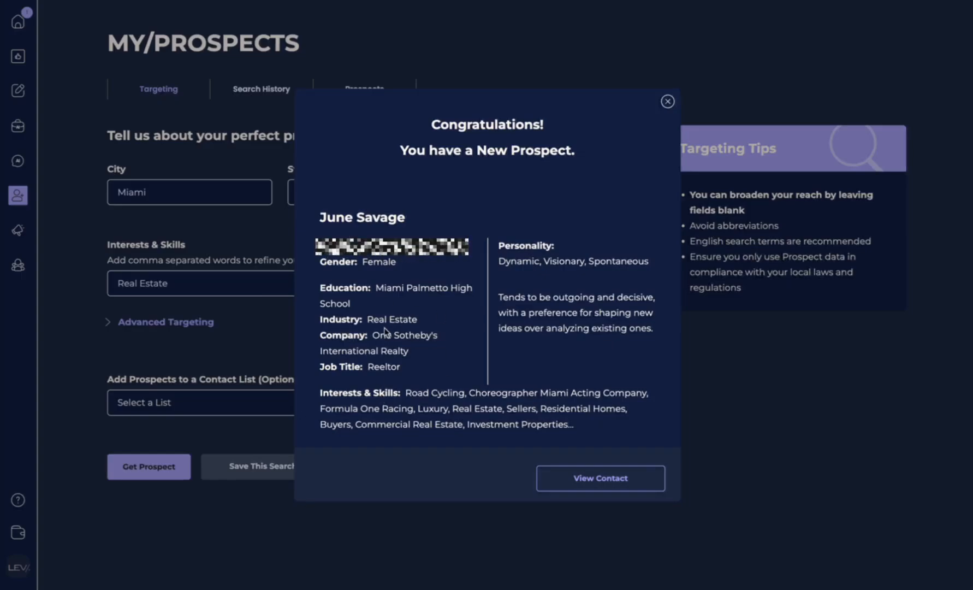
left_click(600, 479)
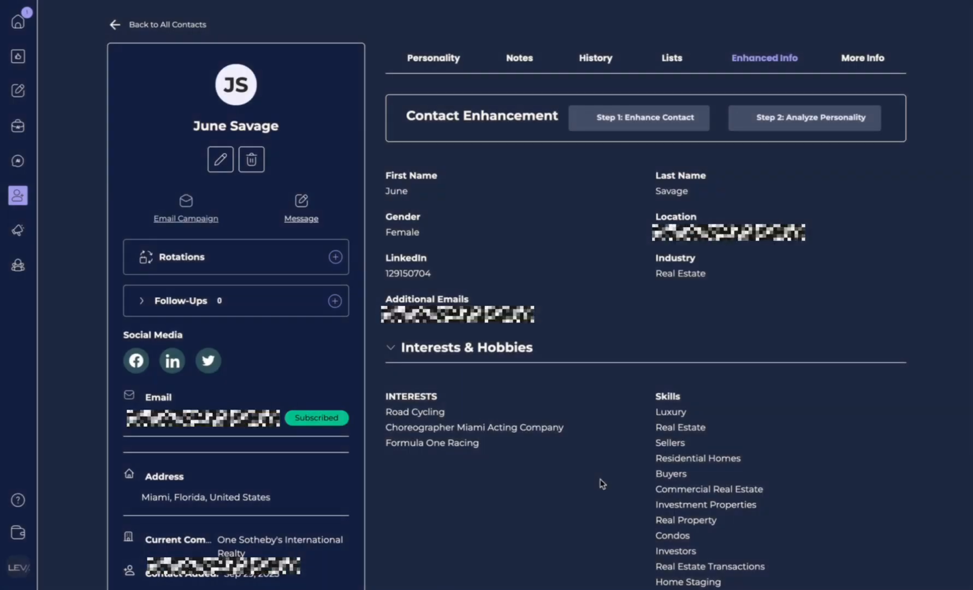
Step: Go back to the full contacts list, now showing 12 contacts with both new prospects at the top
left_click(116, 28)
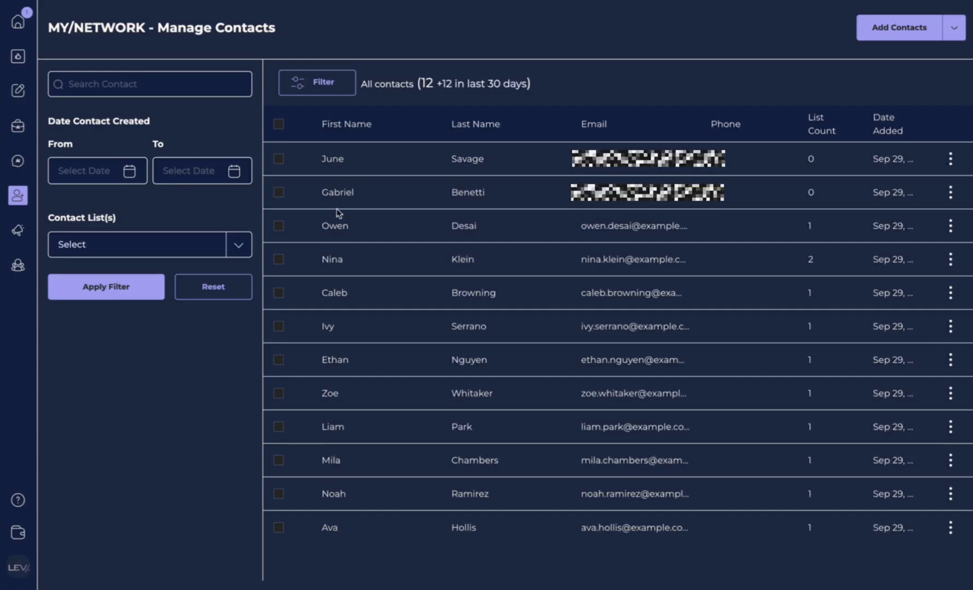
Step: Mark both New Prospects added items in MY/MOMENTUM as done, then return to the 12-contact list
left_click(18, 26)
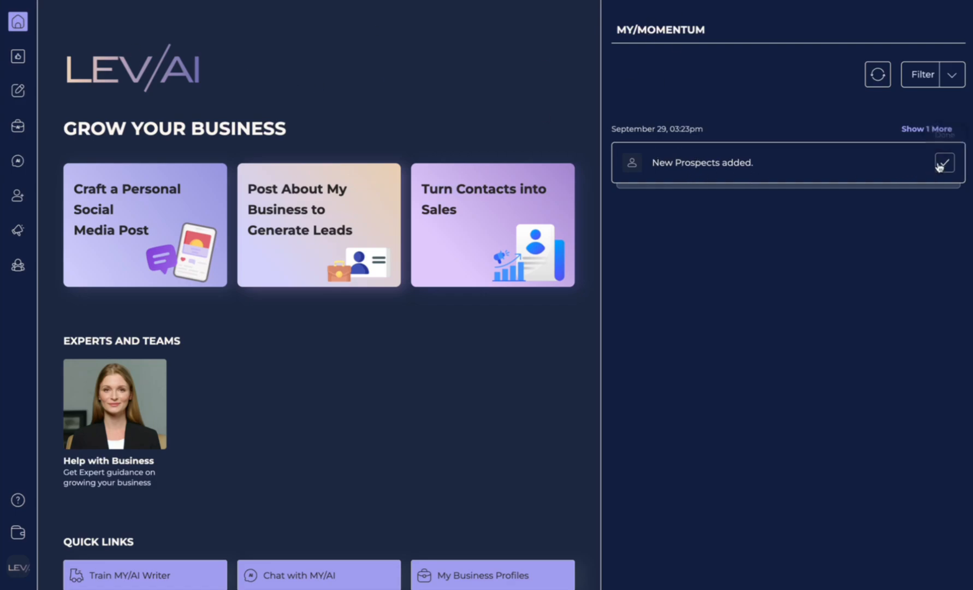
left_click(927, 129)
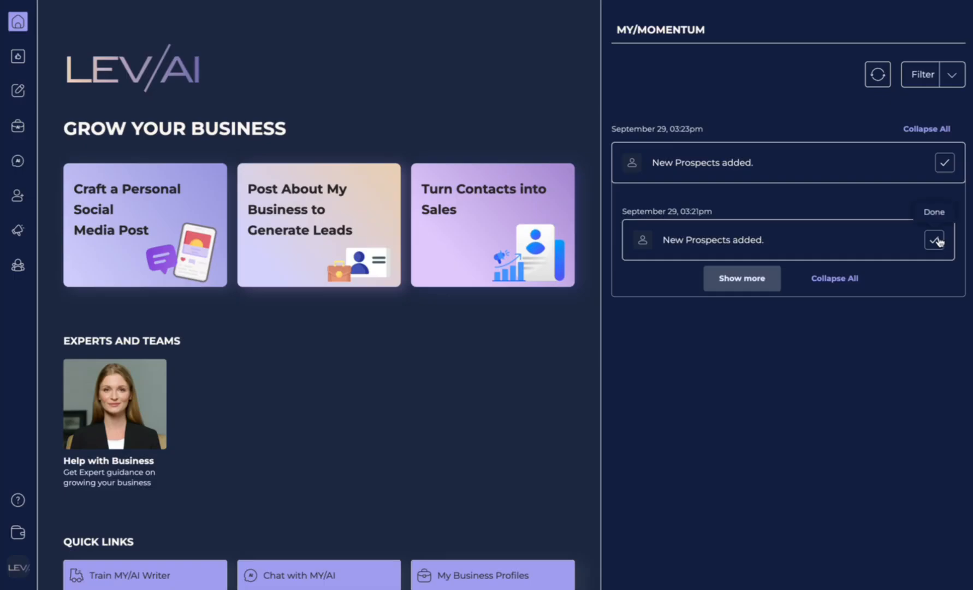
left_click(944, 163)
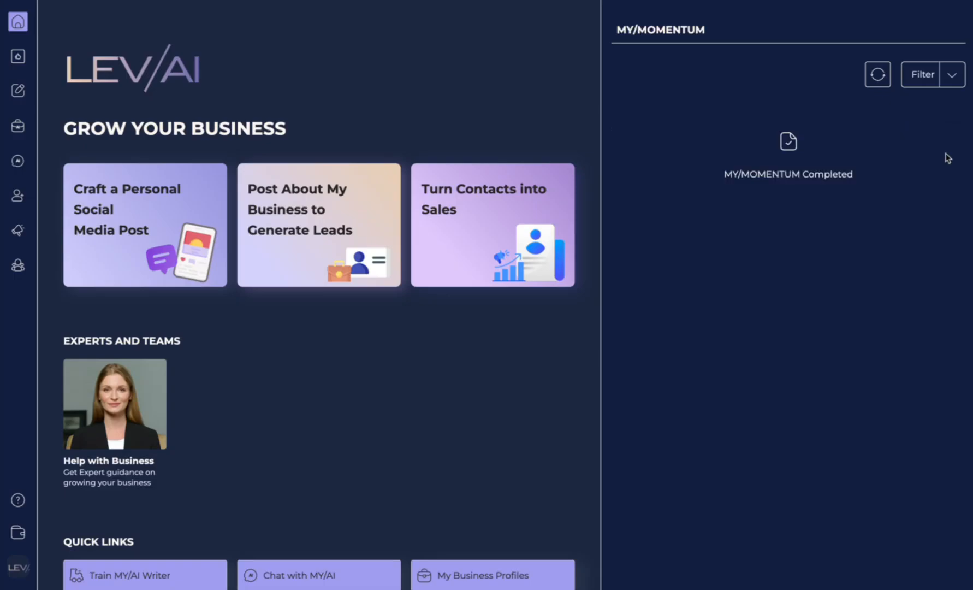
left_click(18, 196)
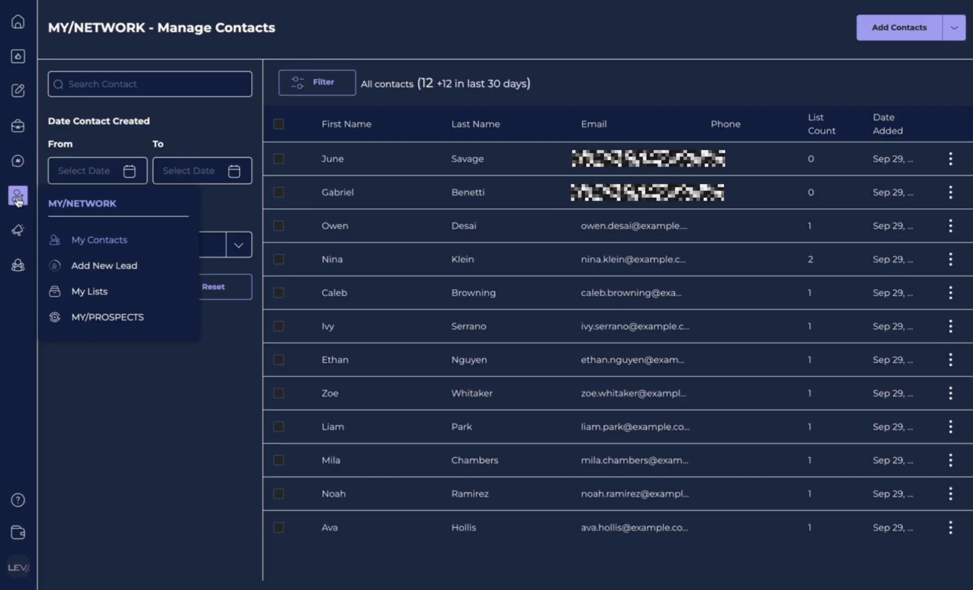